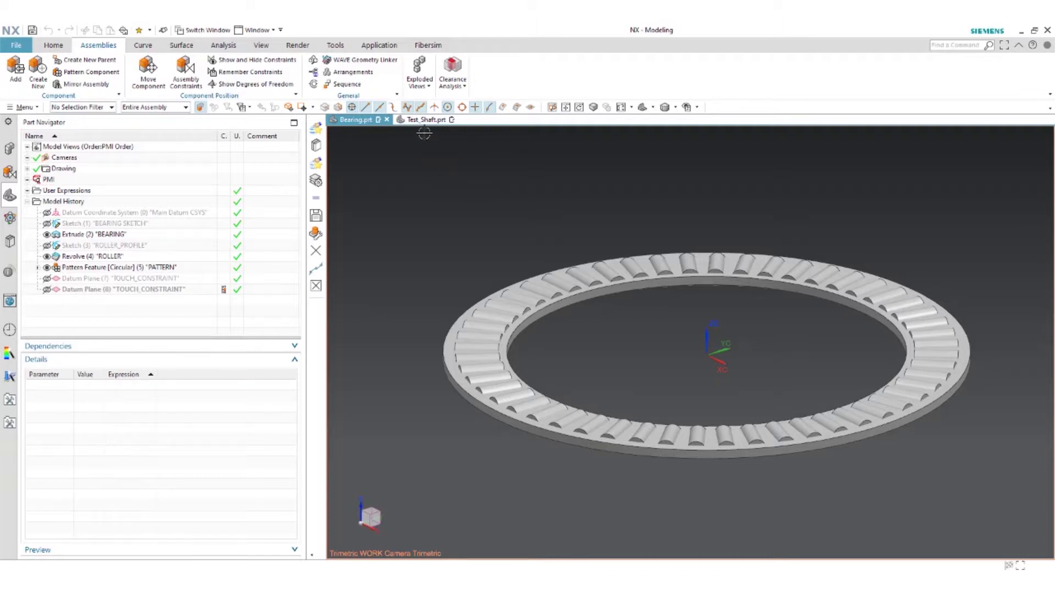
Glance at the shaft part, then toggle layer 31's datum planes on and off in the Bearing.
{"action": "left_click", "coordinate": [425, 120]}
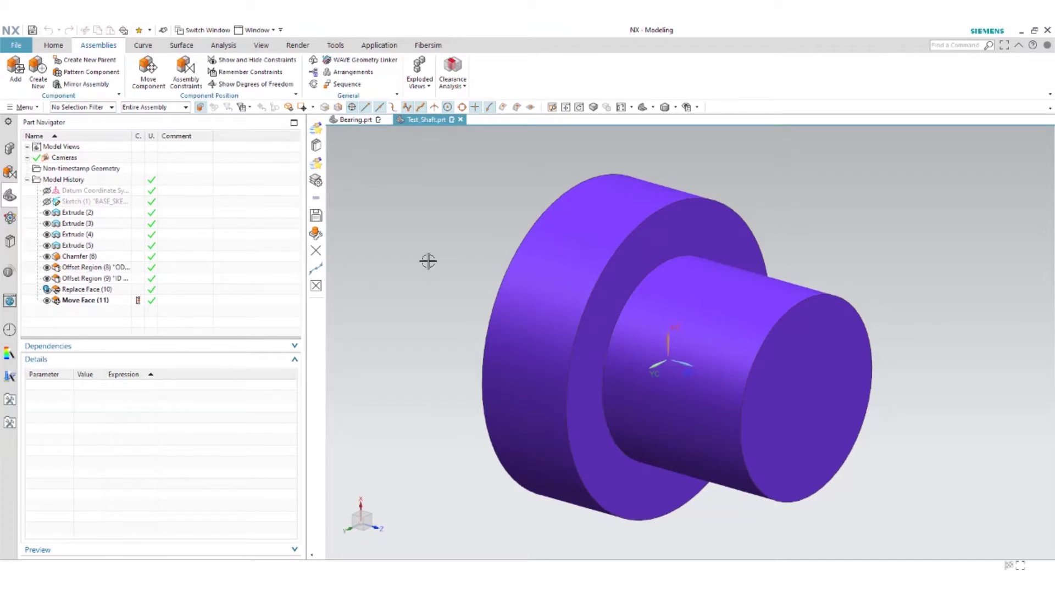
{"action": "left_click", "coordinate": [354, 120]}
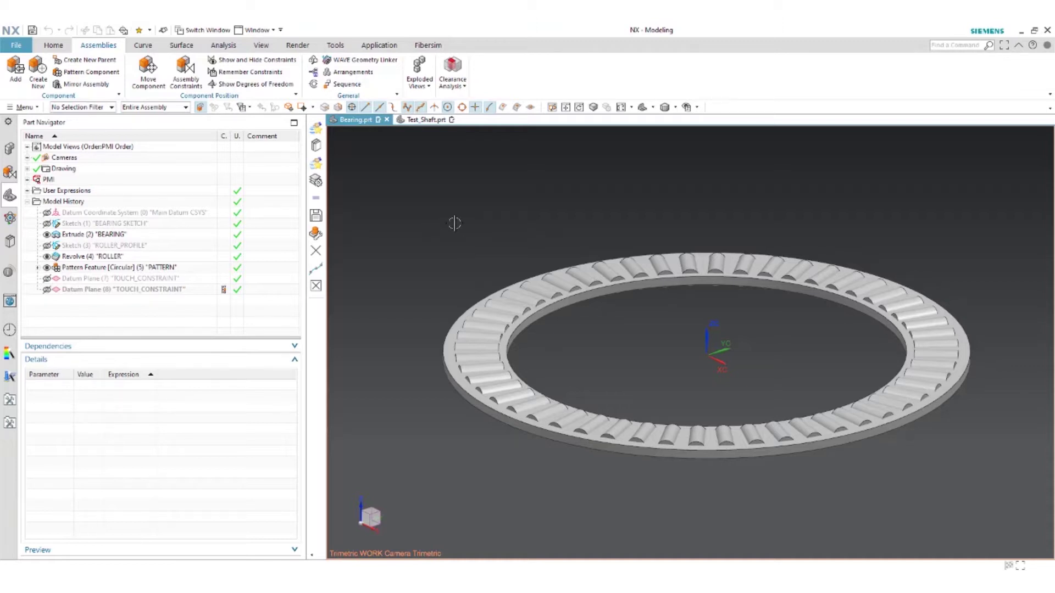
{"action": "key", "text": "ctrl+l"}
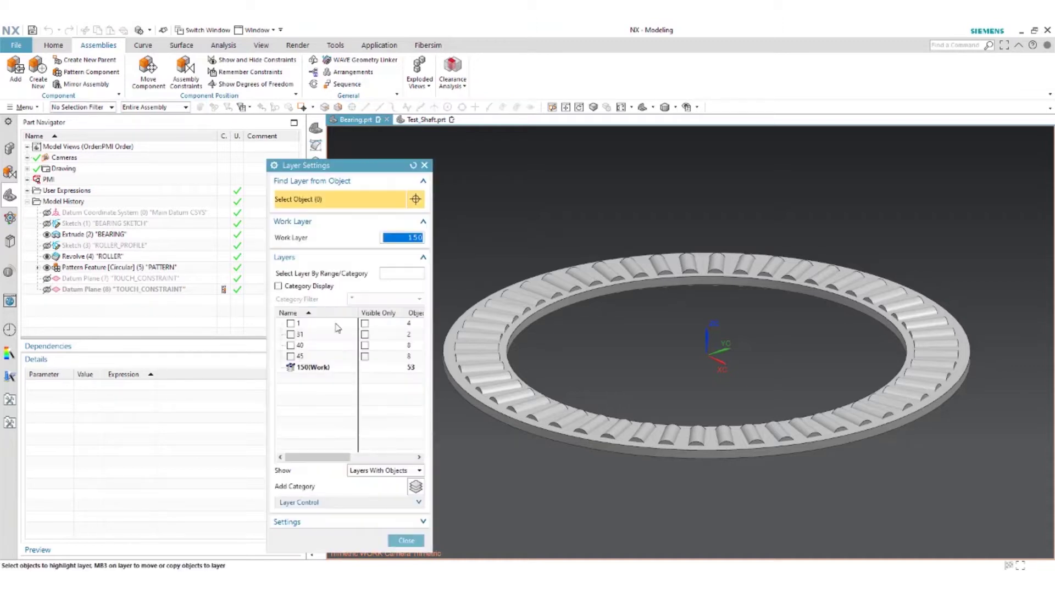
{"action": "left_click", "coordinate": [291, 335]}
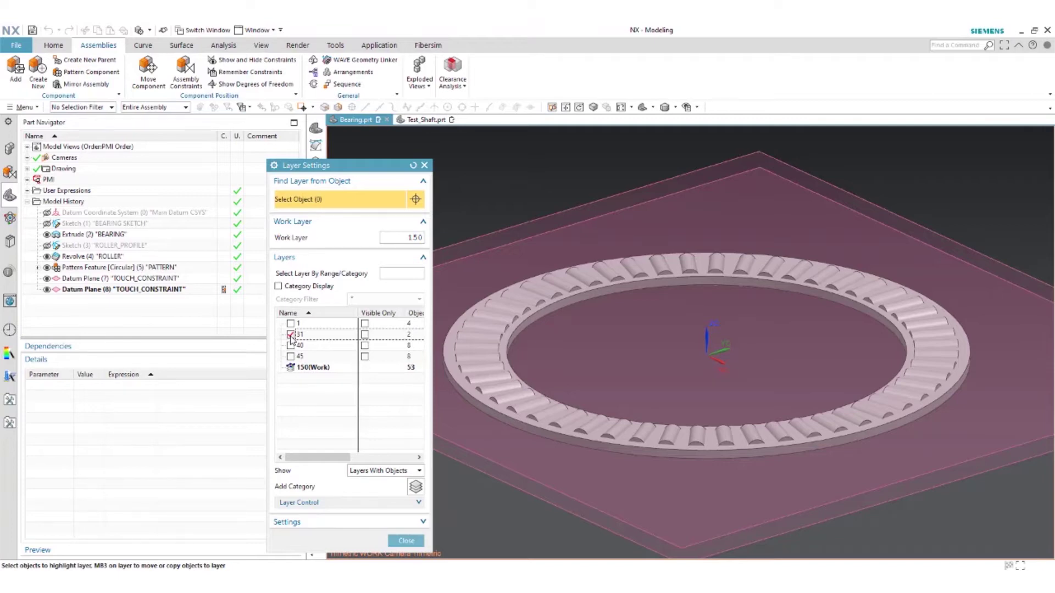
{"action": "left_click", "coordinate": [291, 335]}
{"action": "left_click", "coordinate": [406, 540]}
Inspect the Bearing's CONSTRAINT DATUMS reference set.
{"action": "left_click", "coordinate": [22, 108]}
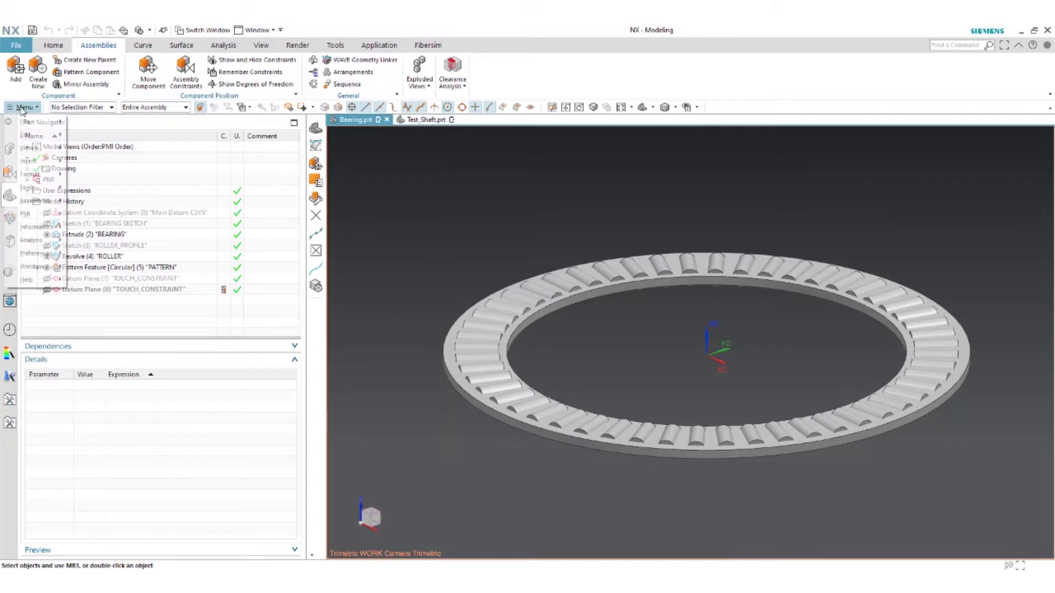
{"action": "mouse_move", "coordinate": [38, 174]}
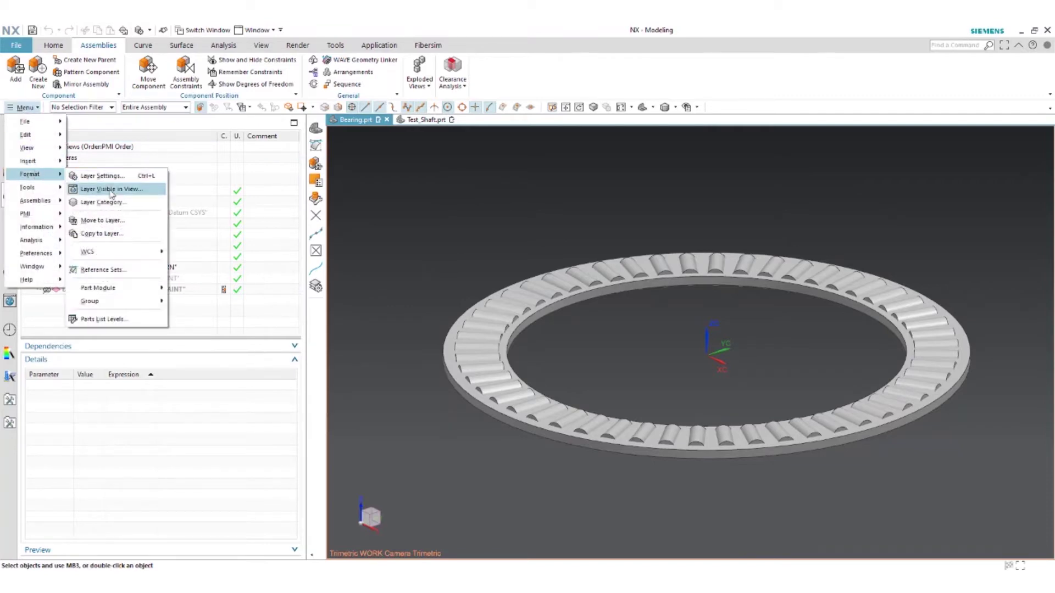
{"action": "left_click", "coordinate": [112, 270]}
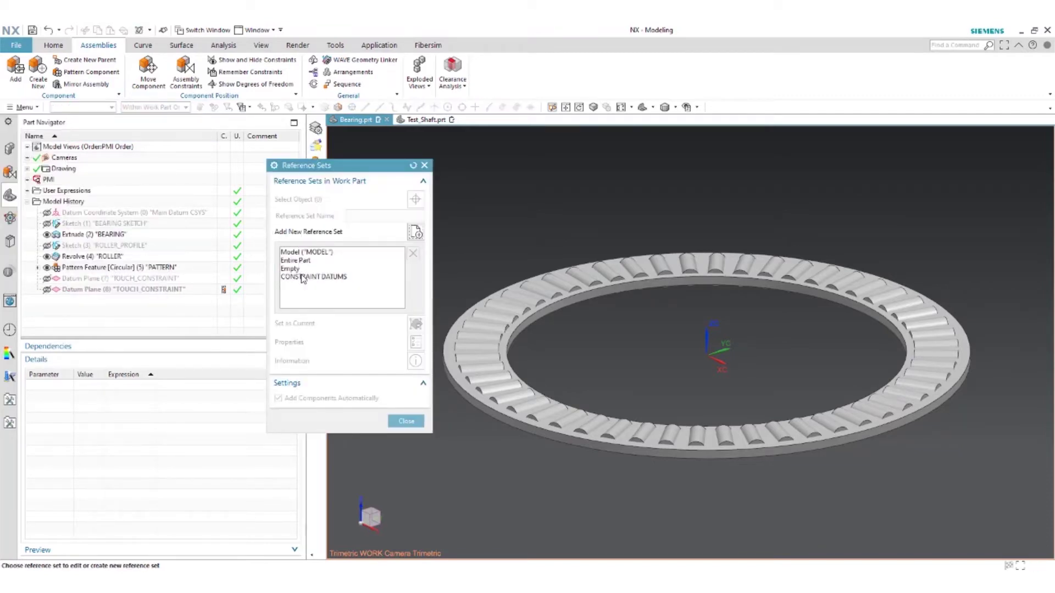
{"action": "left_click", "coordinate": [303, 277]}
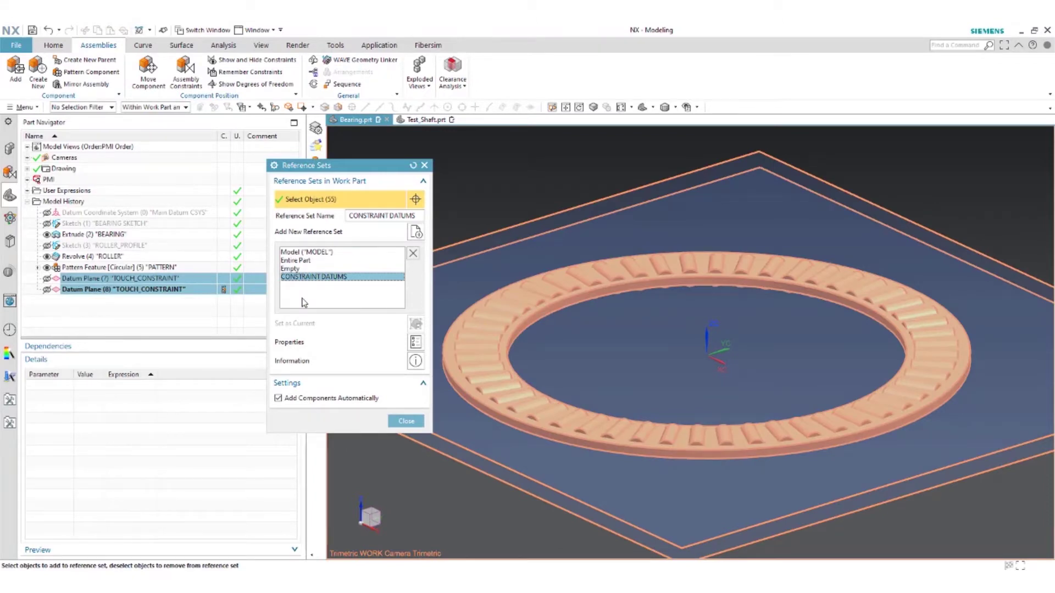
{"action": "left_click", "coordinate": [406, 421]}
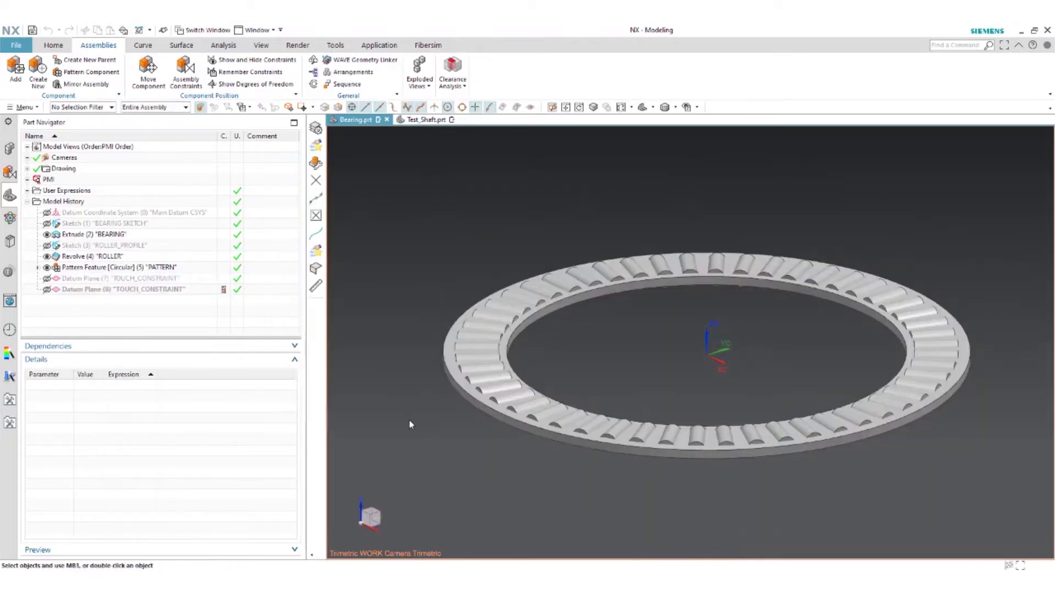
In Test_Shaft, add a component and choose the loaded Bearing.prt.
{"action": "left_click", "coordinate": [431, 120]}
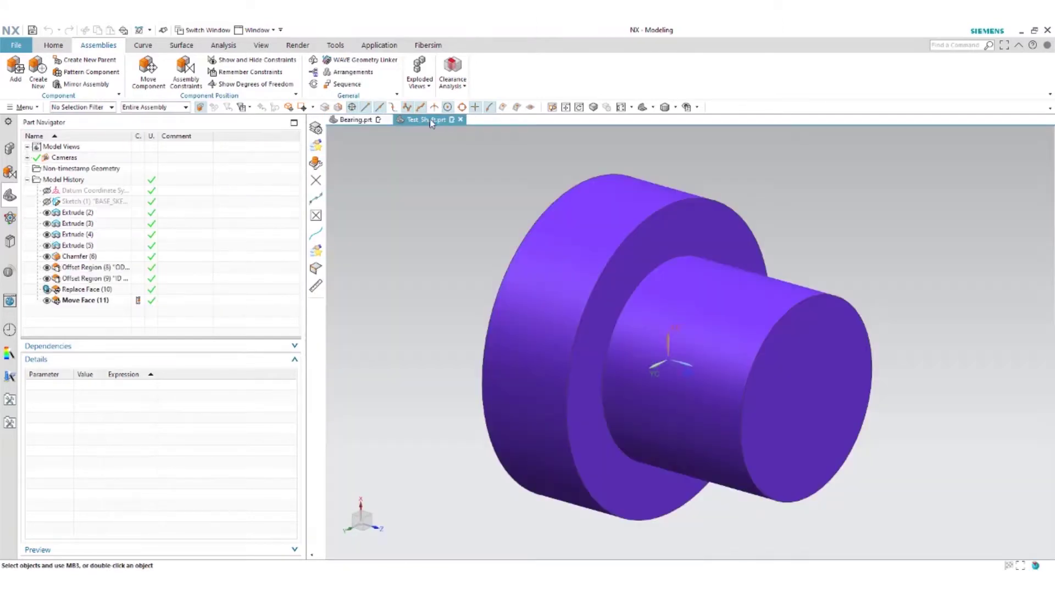
{"action": "left_click", "coordinate": [15, 69]}
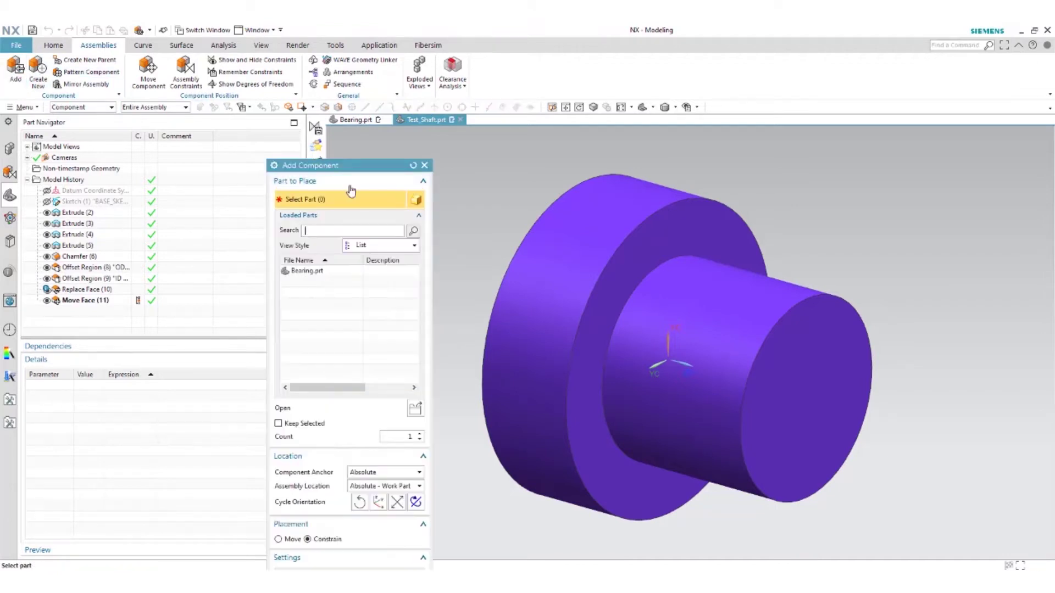
{"action": "left_click", "coordinate": [223, 208]}
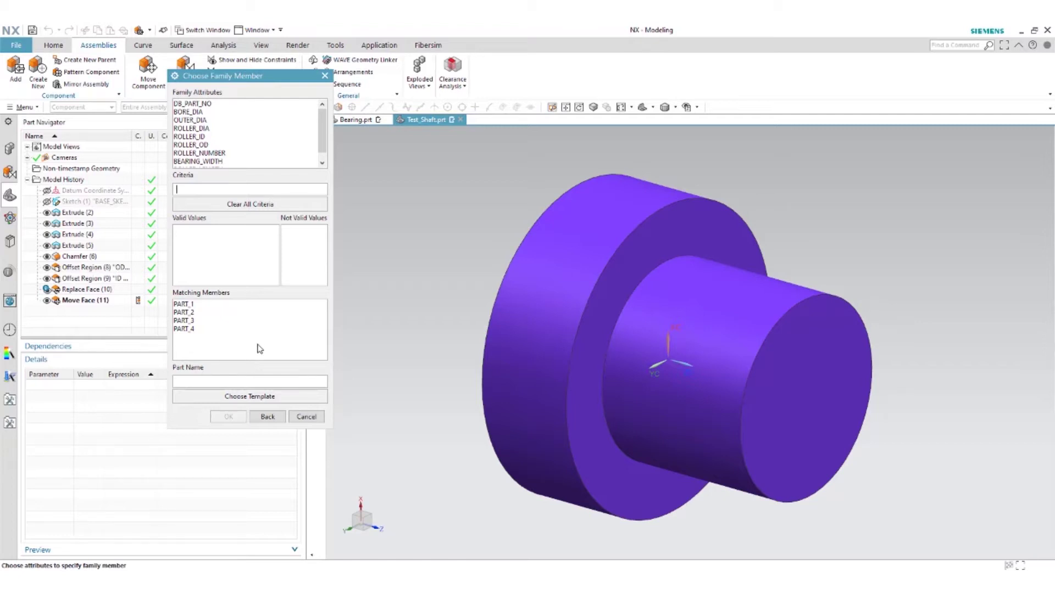
Use the family template, dismiss the alert, and set the reference set to CONSTRAINT DATUMS via Model.
{"action": "left_click", "coordinate": [254, 400]}
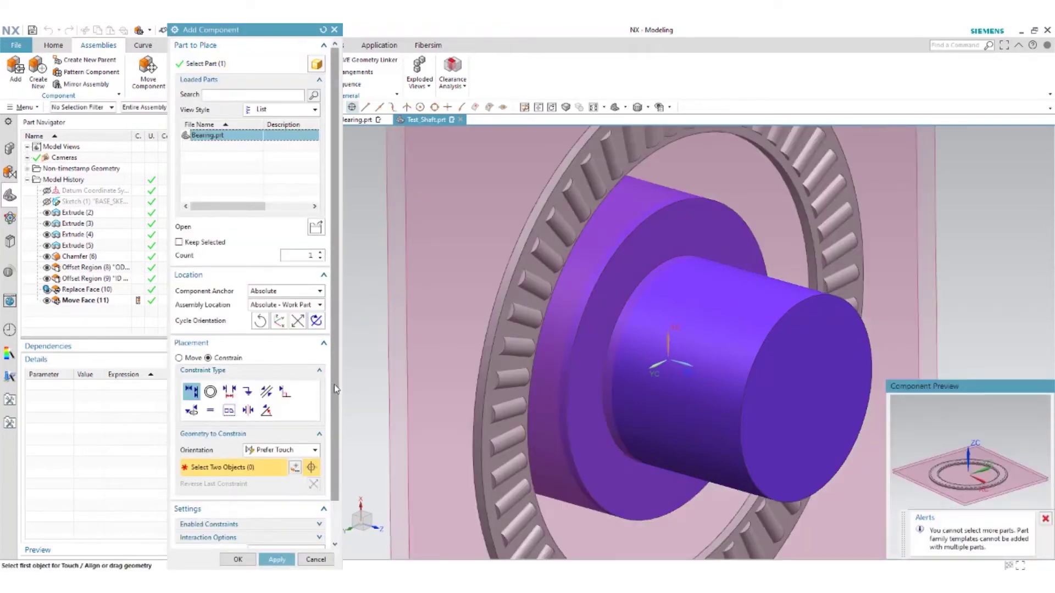
{"action": "scroll", "coordinate": [304, 324], "scroll_direction": "down", "scroll_amount": 1}
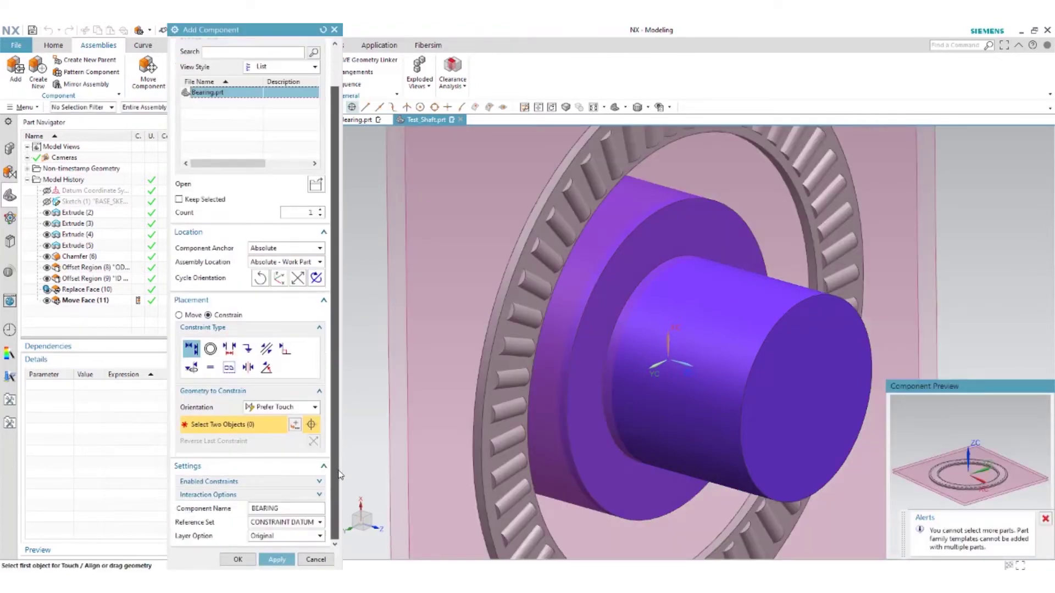
{"action": "left_click", "coordinate": [1045, 519]}
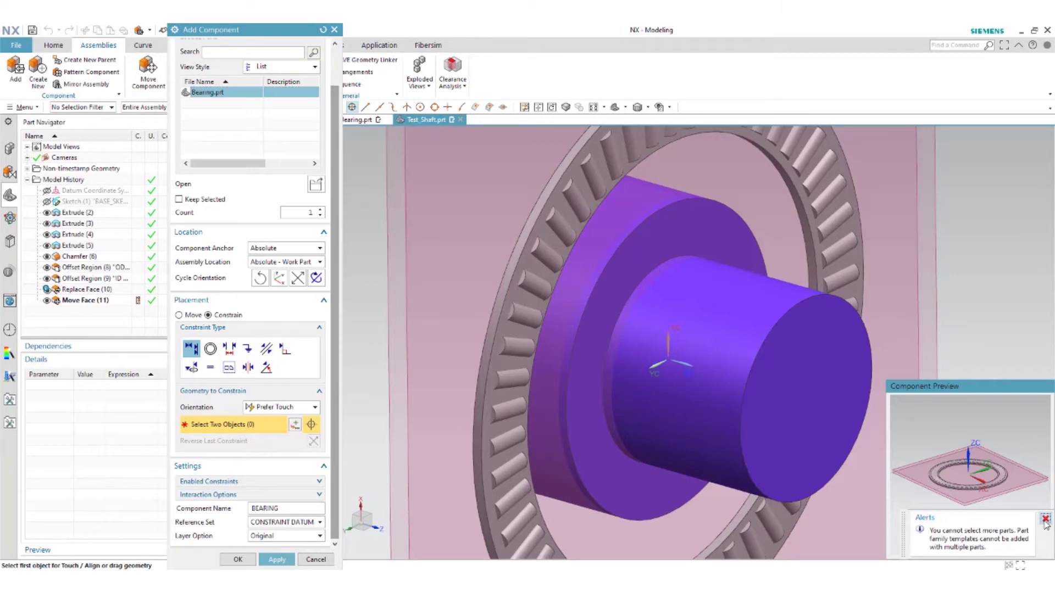
{"action": "left_click", "coordinate": [304, 526]}
{"action": "left_click", "coordinate": [301, 538]}
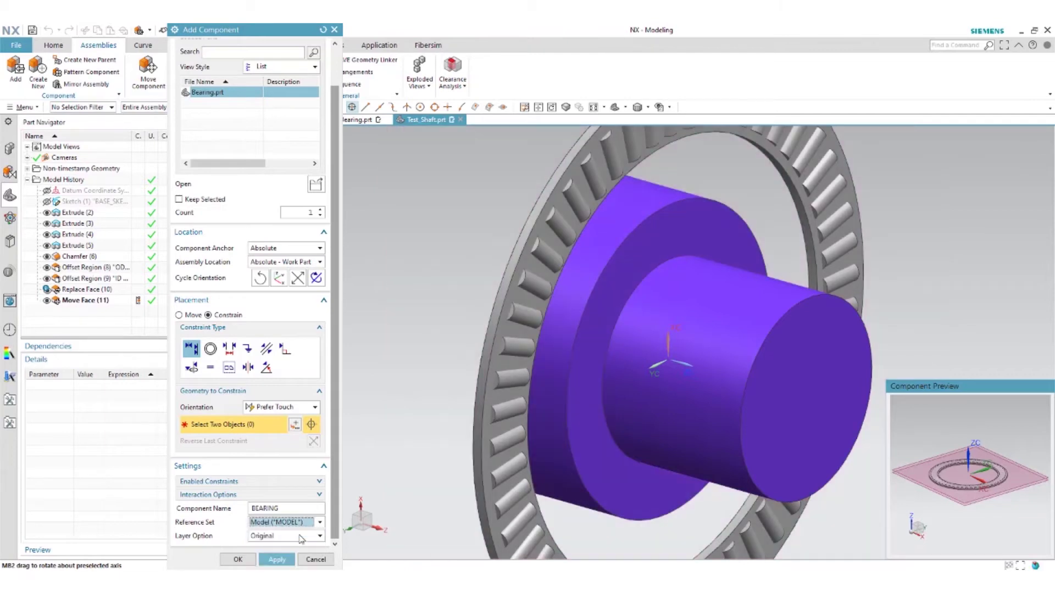
{"action": "left_click", "coordinate": [303, 526]}
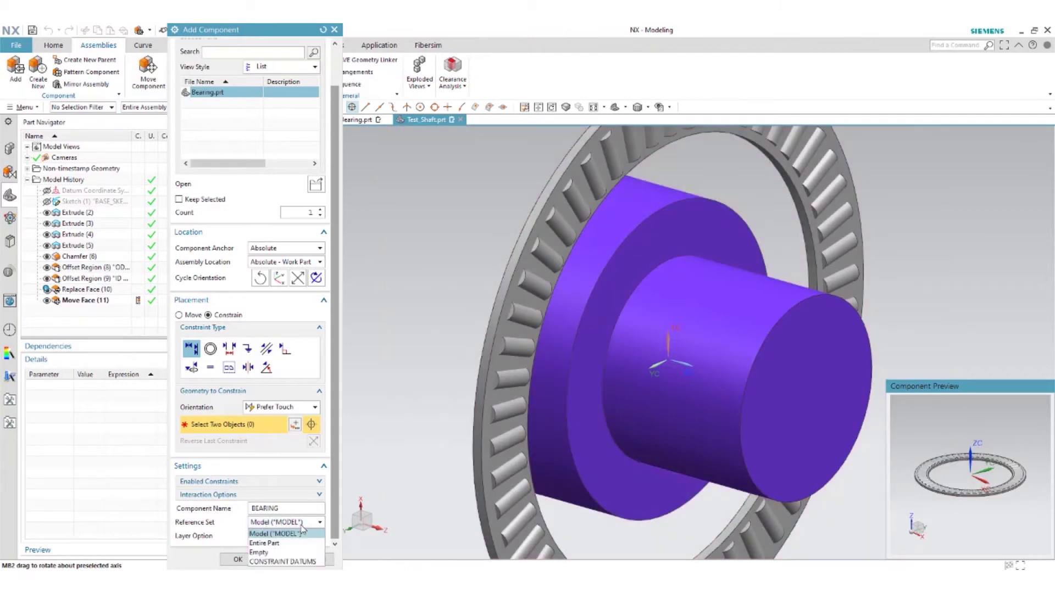
{"action": "left_click", "coordinate": [295, 562]}
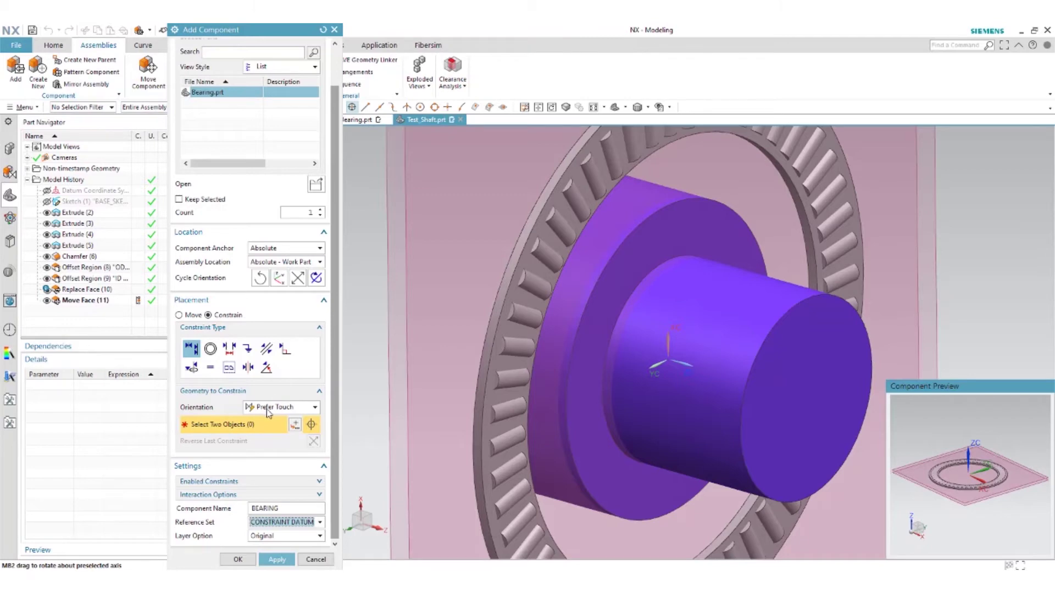
Align/Lock the bearing's centerline with the shaft axis.
{"action": "left_click", "coordinate": [192, 369]}
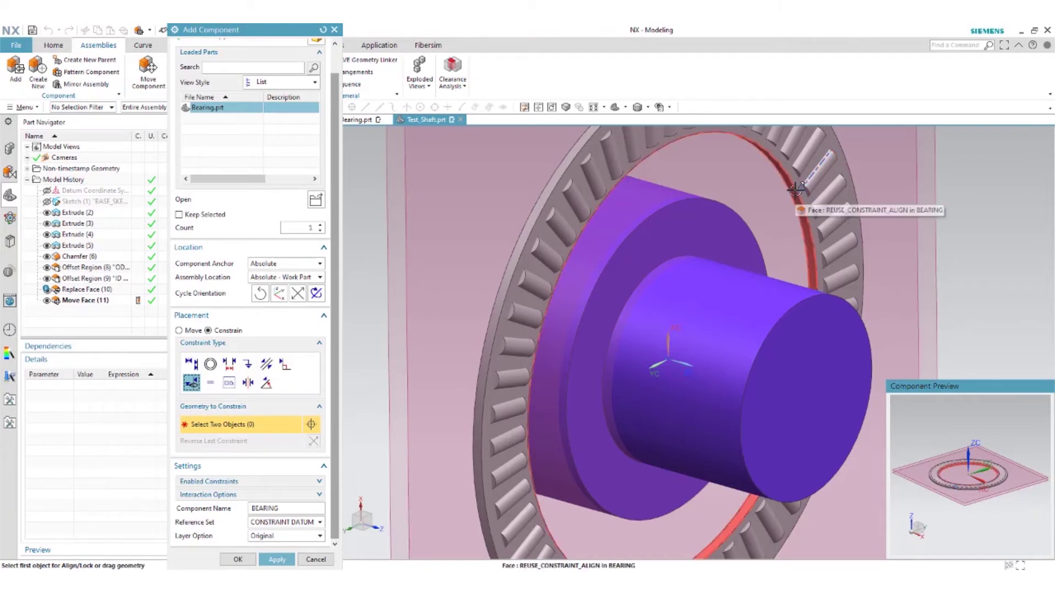
{"action": "left_click", "coordinate": [796, 188]}
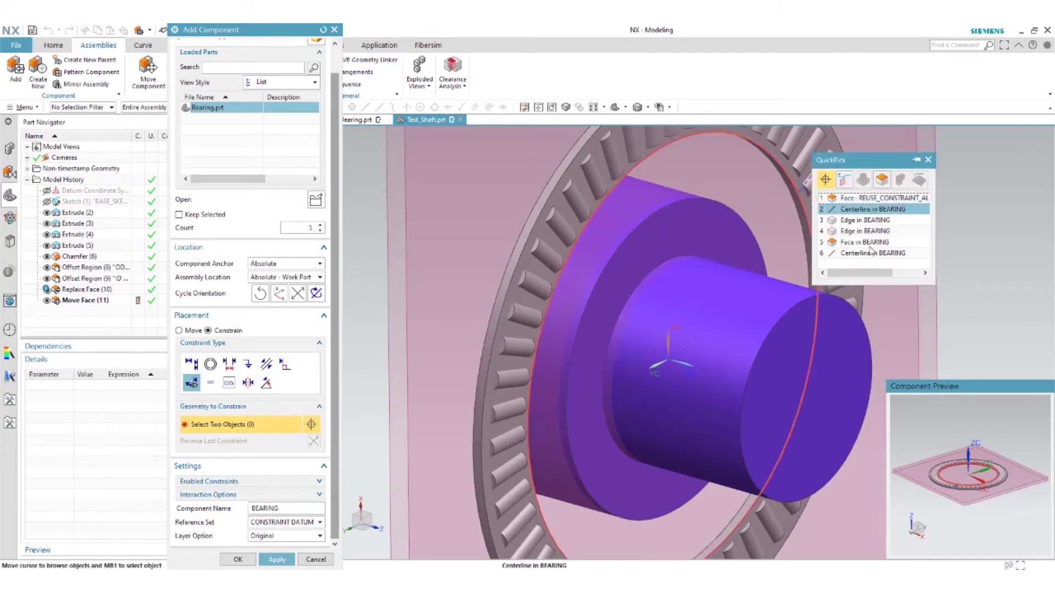
{"action": "left_click", "coordinate": [872, 253]}
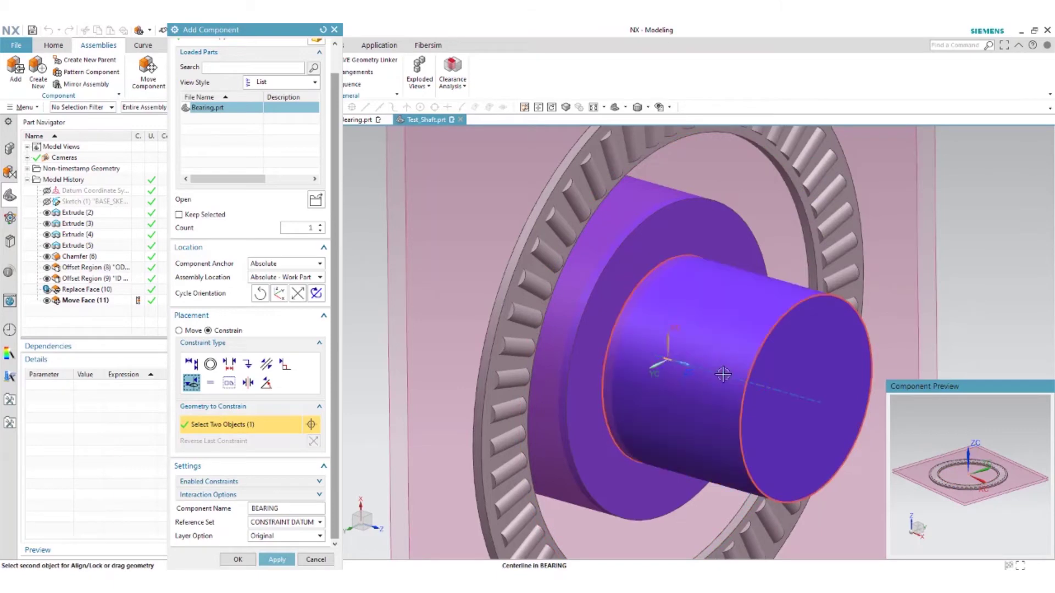
{"action": "left_click", "coordinate": [721, 381]}
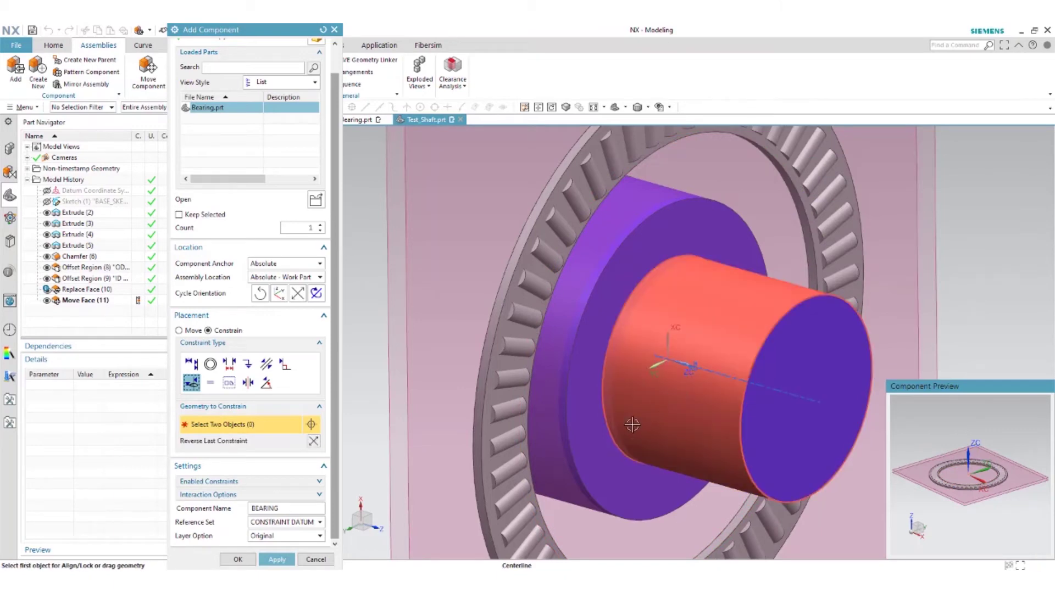
Touch Align the bearing's datum plane to the shaft flange face and finish adding it.
{"action": "left_click", "coordinate": [191, 364]}
{"action": "scroll", "coordinate": [681, 316], "scroll_direction": "down", "scroll_amount": 3}
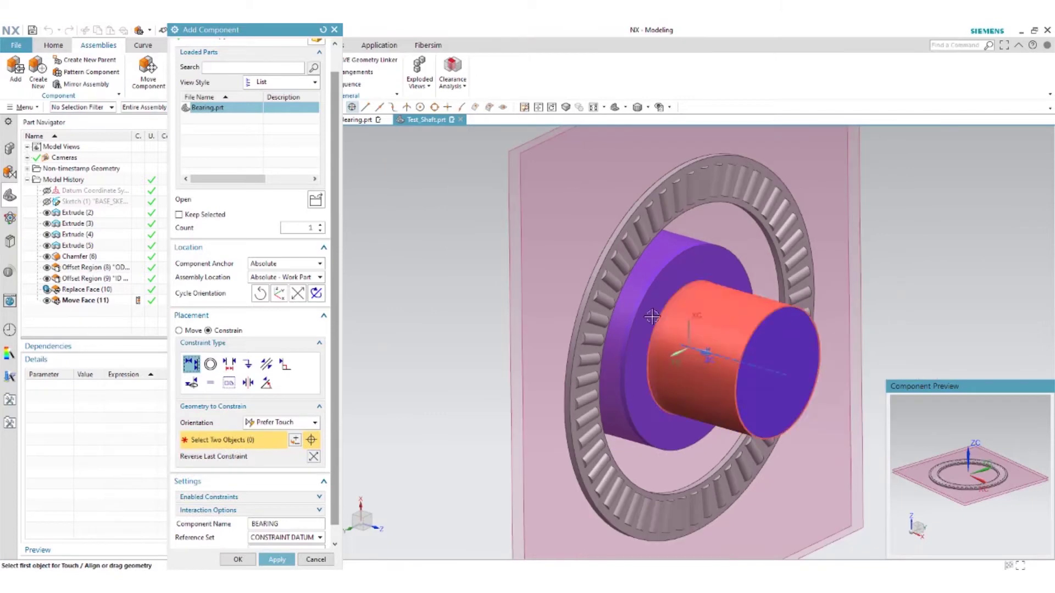
{"action": "left_click", "coordinate": [511, 218]}
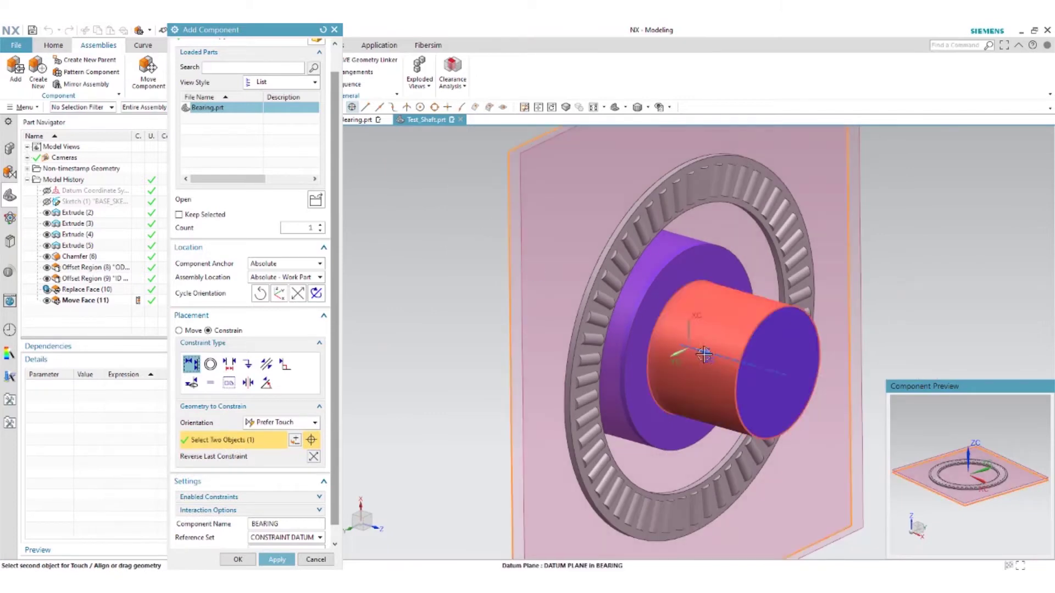
{"action": "left_click", "coordinate": [689, 270]}
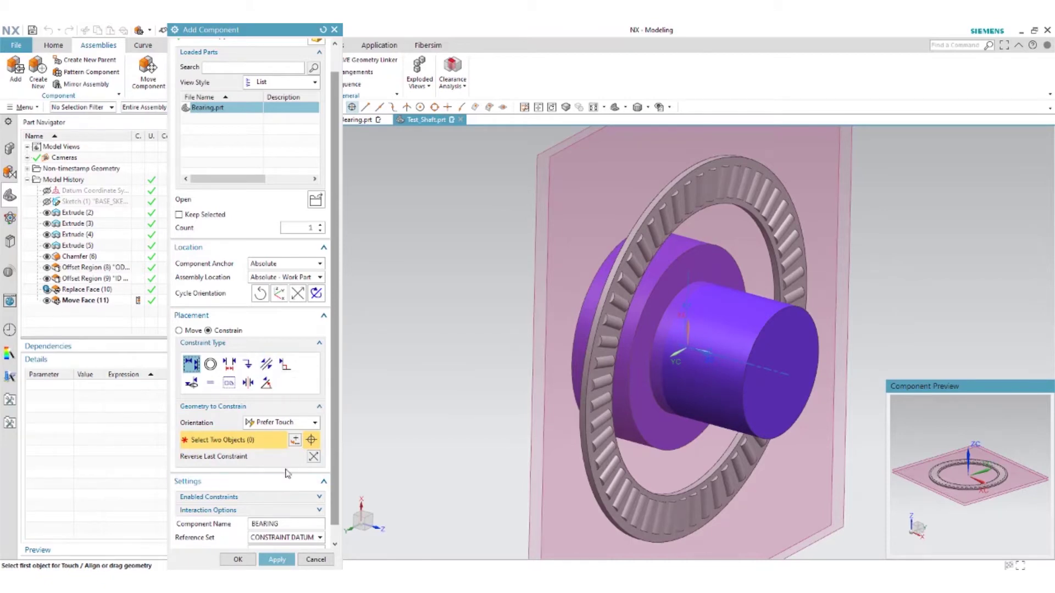
{"action": "left_click", "coordinate": [238, 559]}
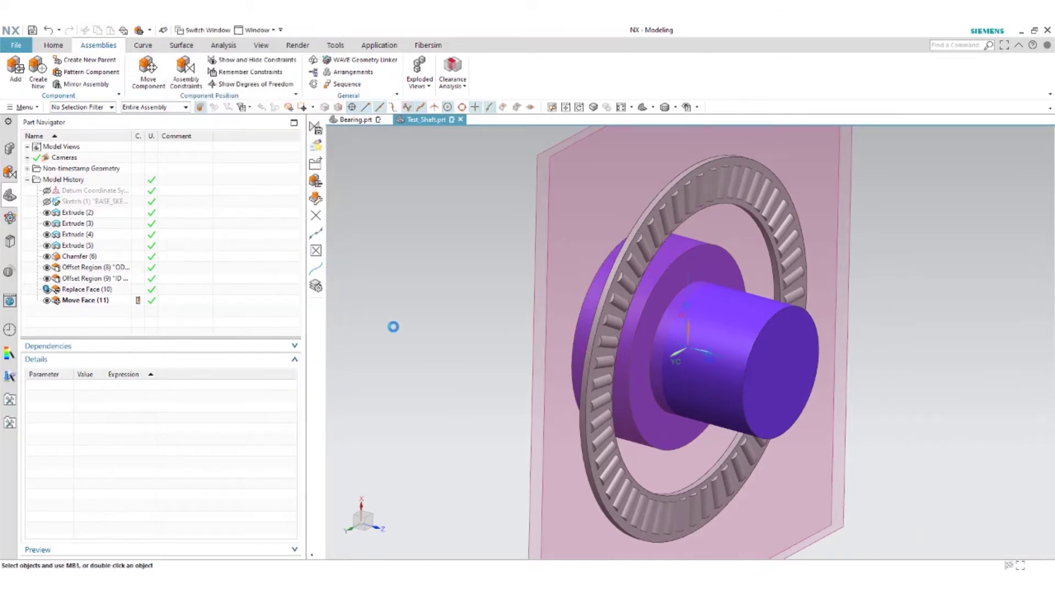
Store the bearing's Align/Lock and Touch constraints from Test_Shaft as remembered constraints.
{"action": "left_click", "coordinate": [10, 148]}
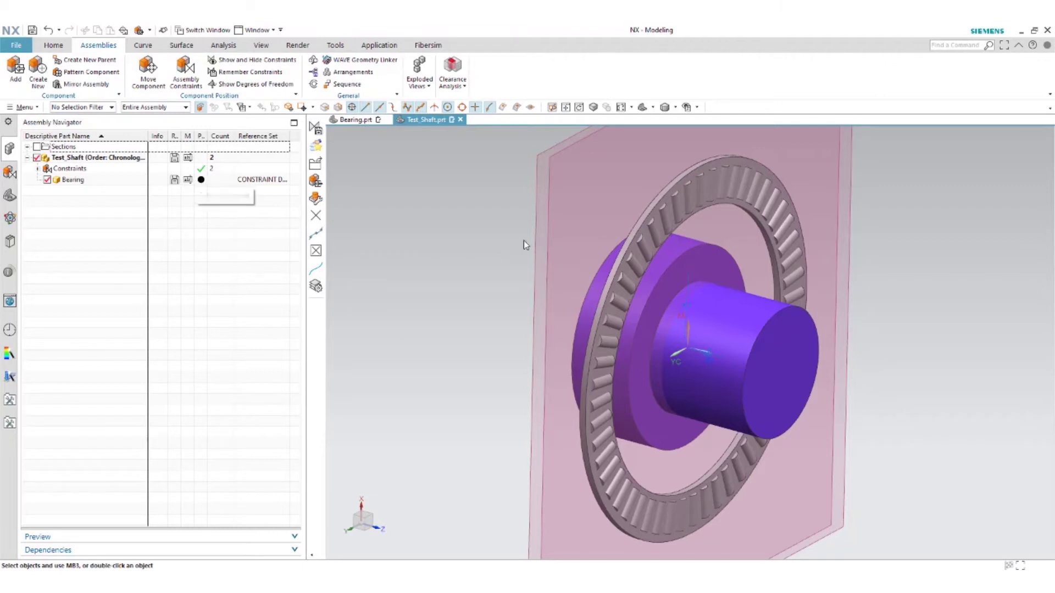
{"action": "left_click", "coordinate": [250, 72]}
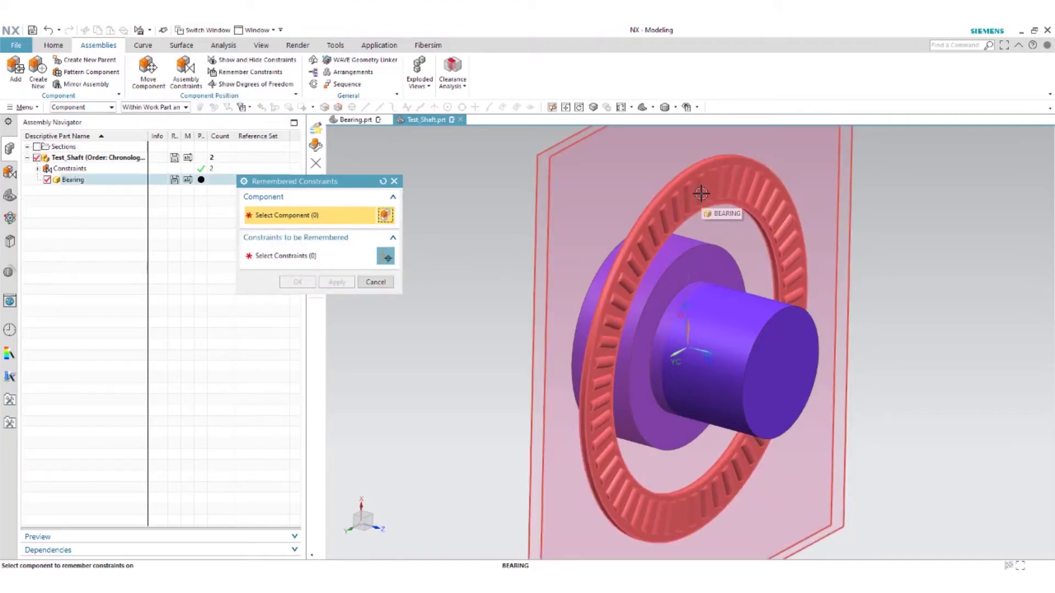
{"action": "left_click", "coordinate": [700, 193]}
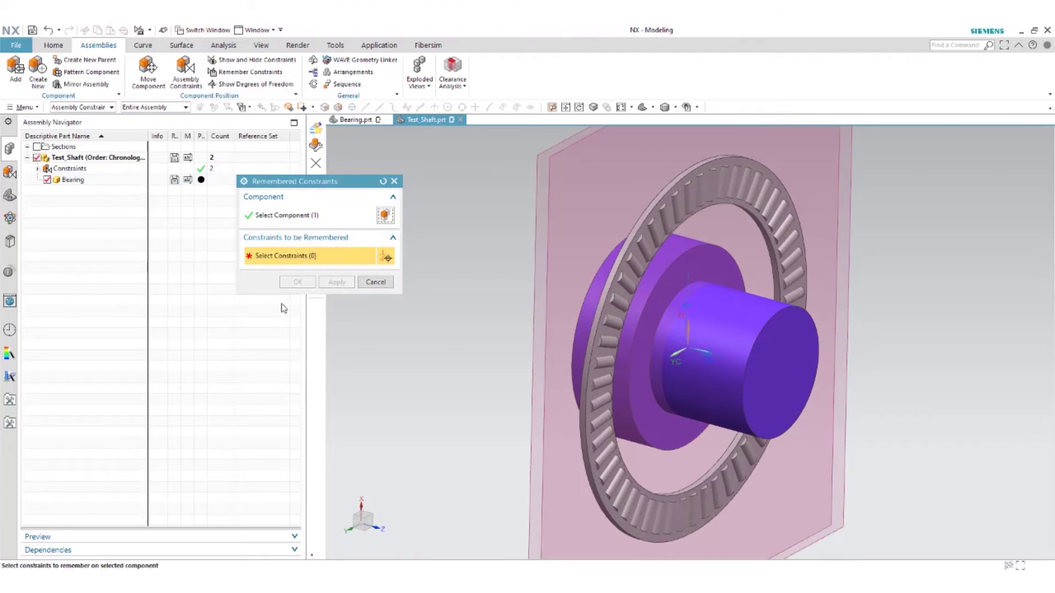
{"action": "left_click", "coordinate": [39, 169]}
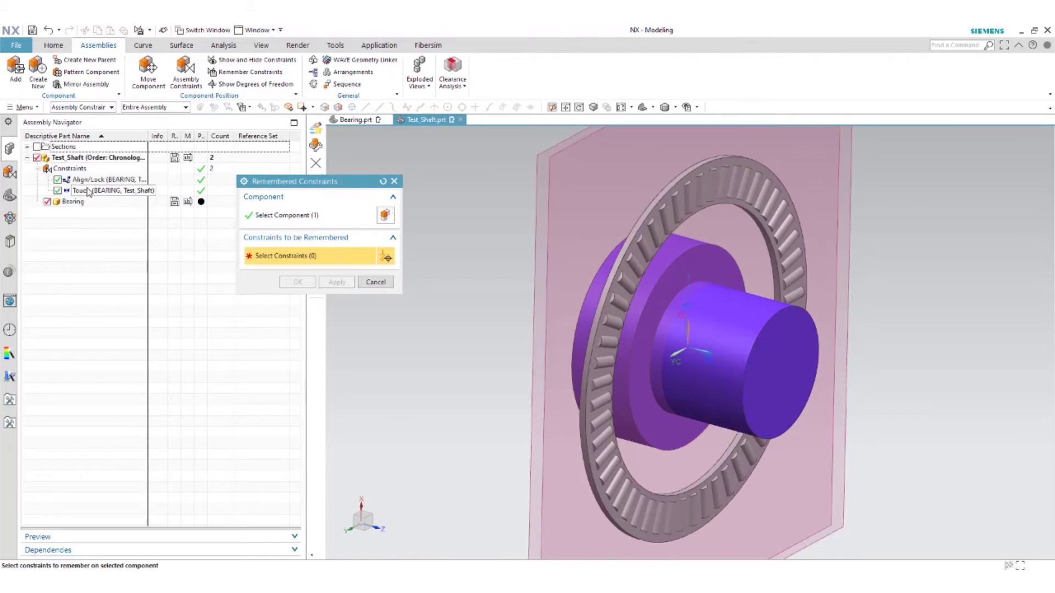
{"action": "left_click", "coordinate": [104, 179]}
{"action": "left_click", "coordinate": [105, 190], "text": "ctrl"}
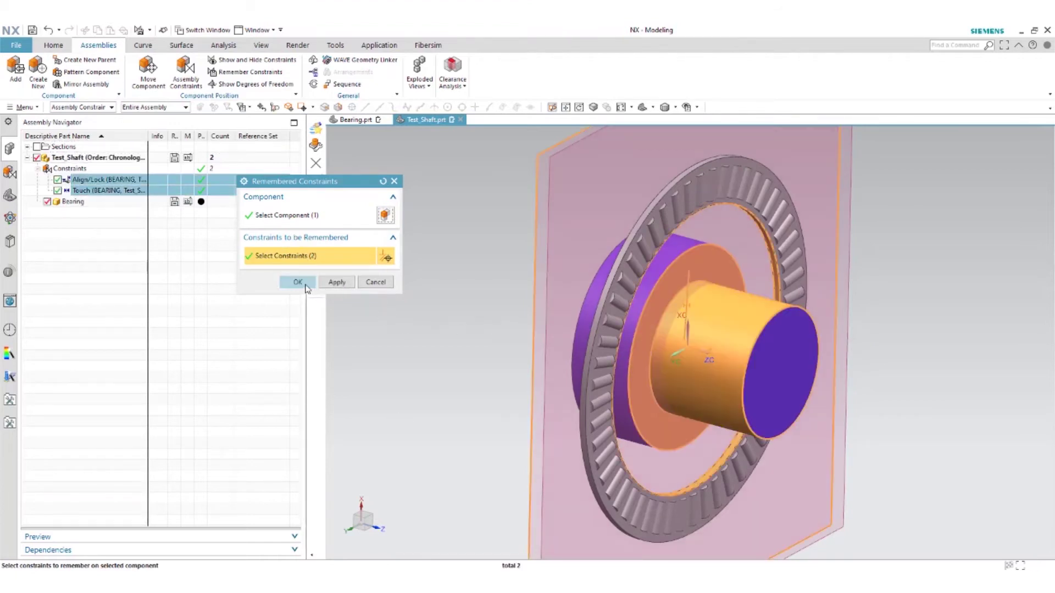
{"action": "left_click", "coordinate": [297, 282]}
{"action": "left_click", "coordinate": [256, 30]}
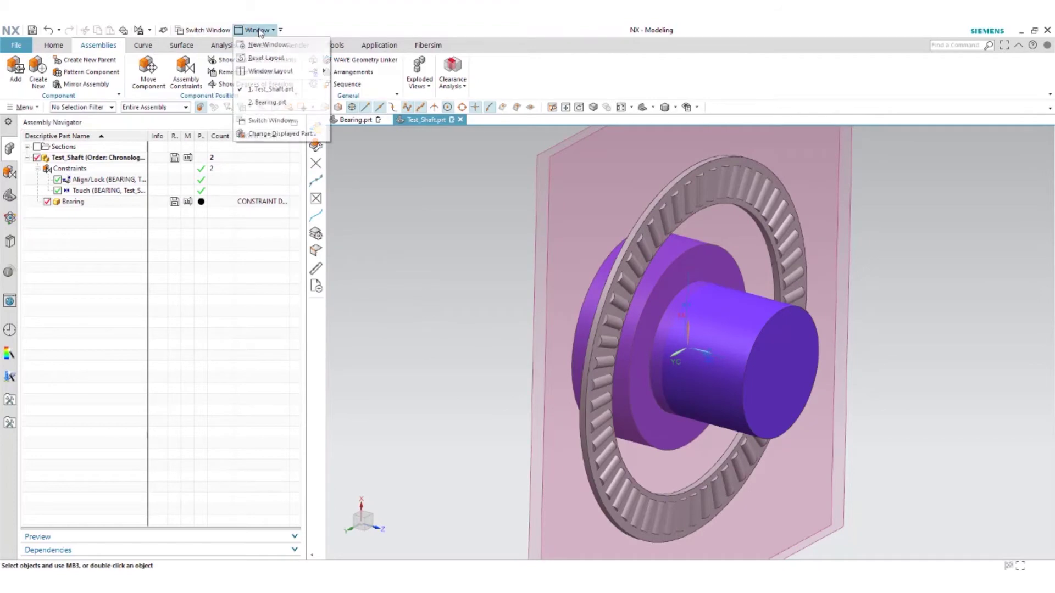
Review Bearing.prt's Align/Lock and Touch remembered constraints in its properties, then save it.
{"action": "left_click", "coordinate": [269, 103]}
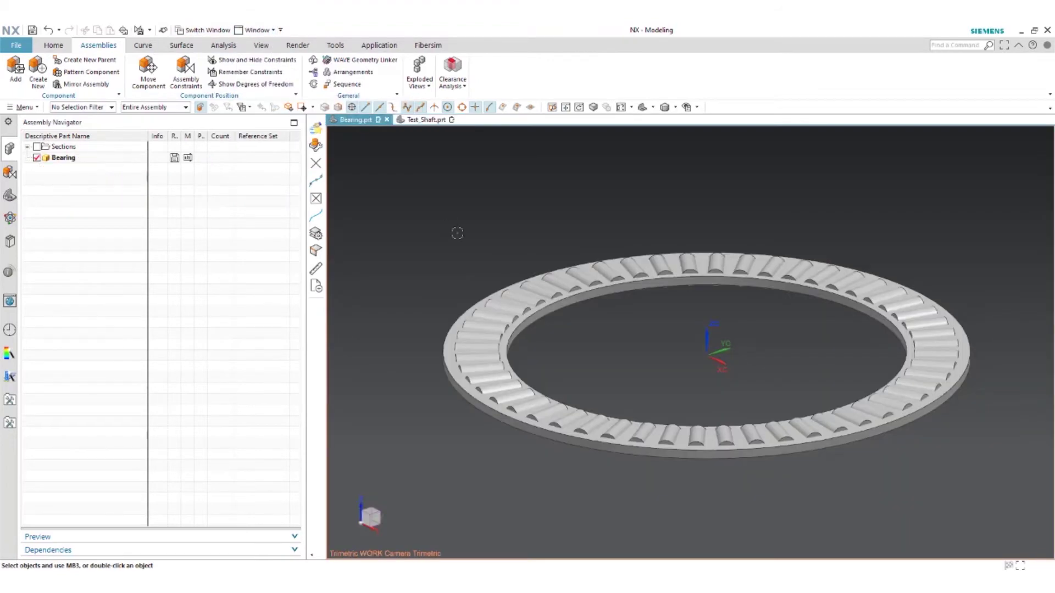
{"action": "left_click", "coordinate": [25, 47]}
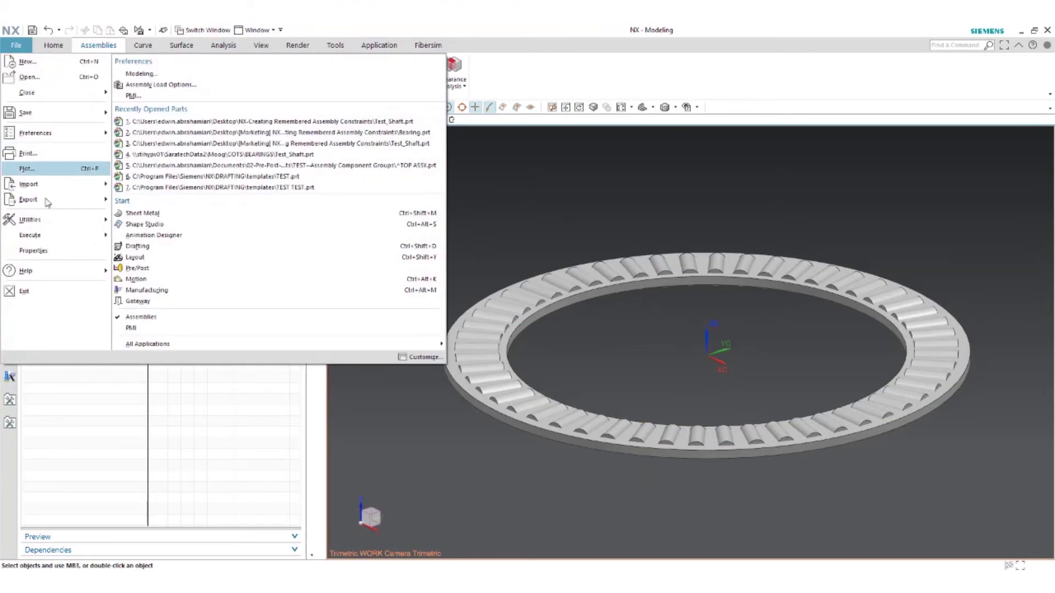
{"action": "left_click", "coordinate": [39, 250]}
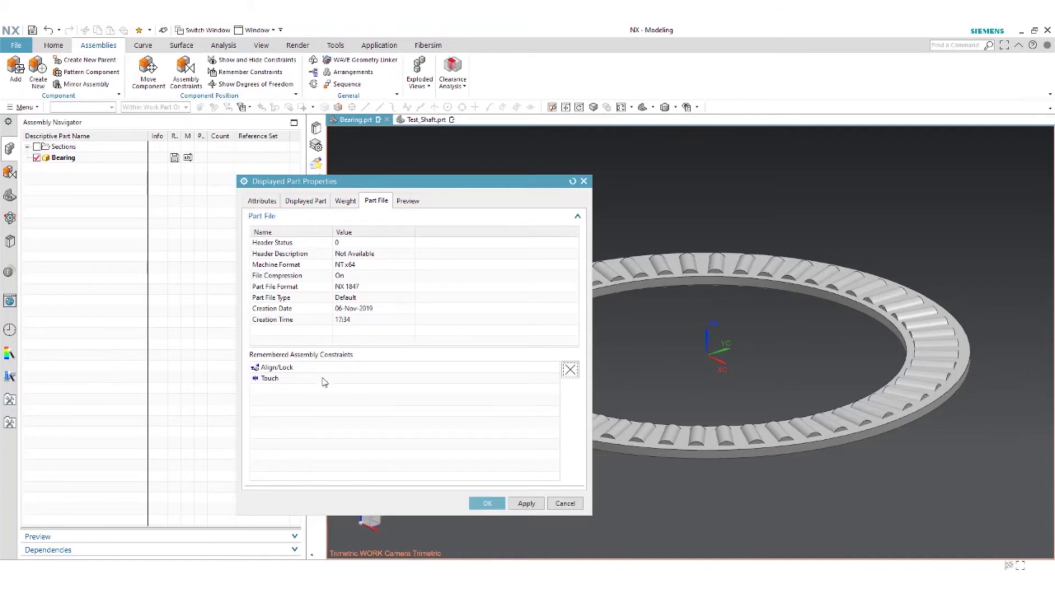
{"action": "left_click", "coordinate": [304, 368]}
{"action": "left_click", "coordinate": [302, 379]}
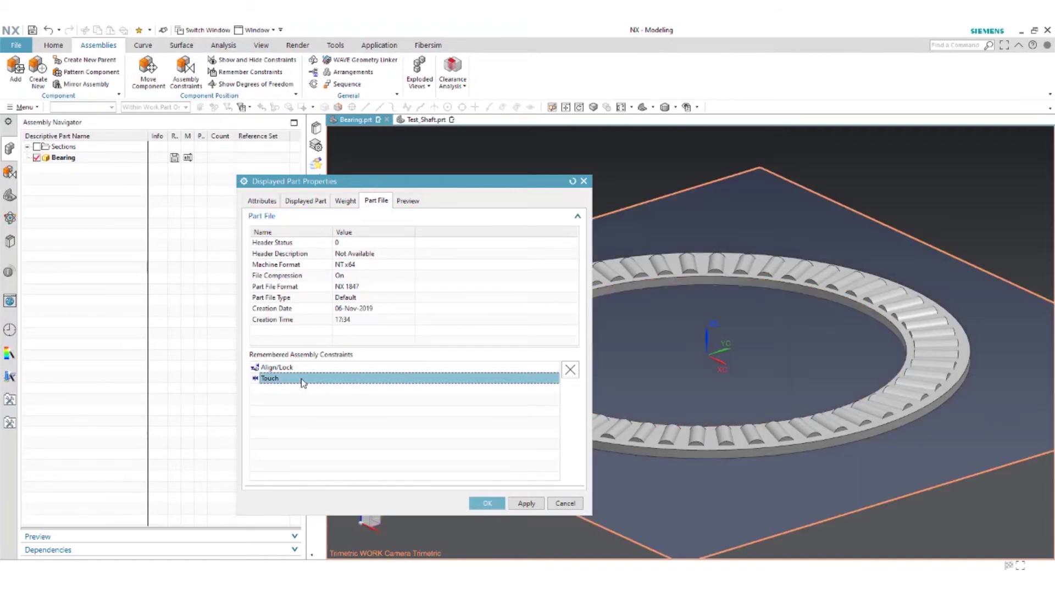
{"action": "left_click", "coordinate": [526, 503]}
{"action": "left_click", "coordinate": [486, 503]}
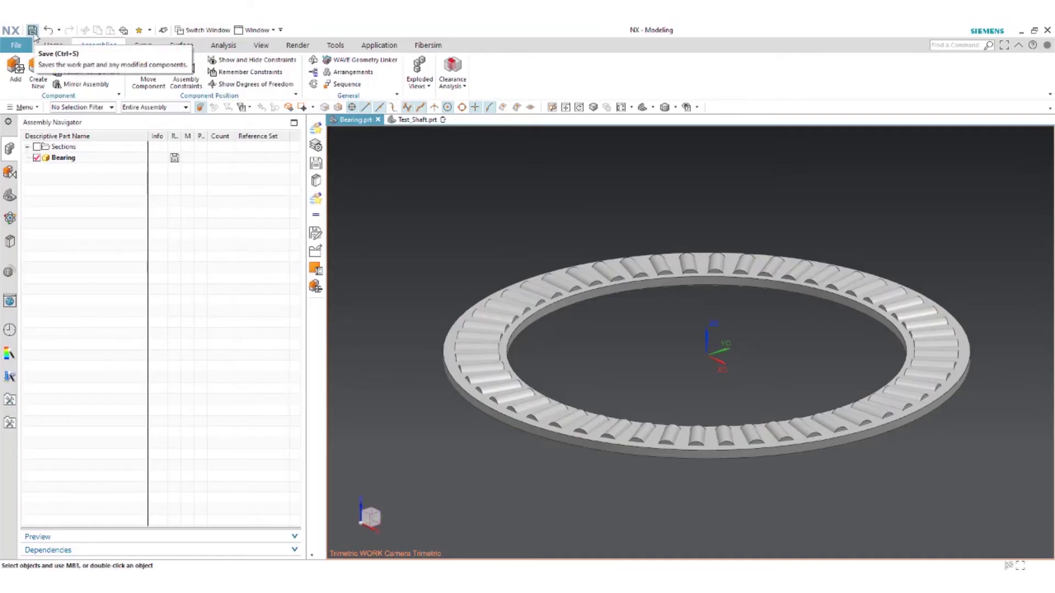
{"action": "left_click", "coordinate": [33, 30]}
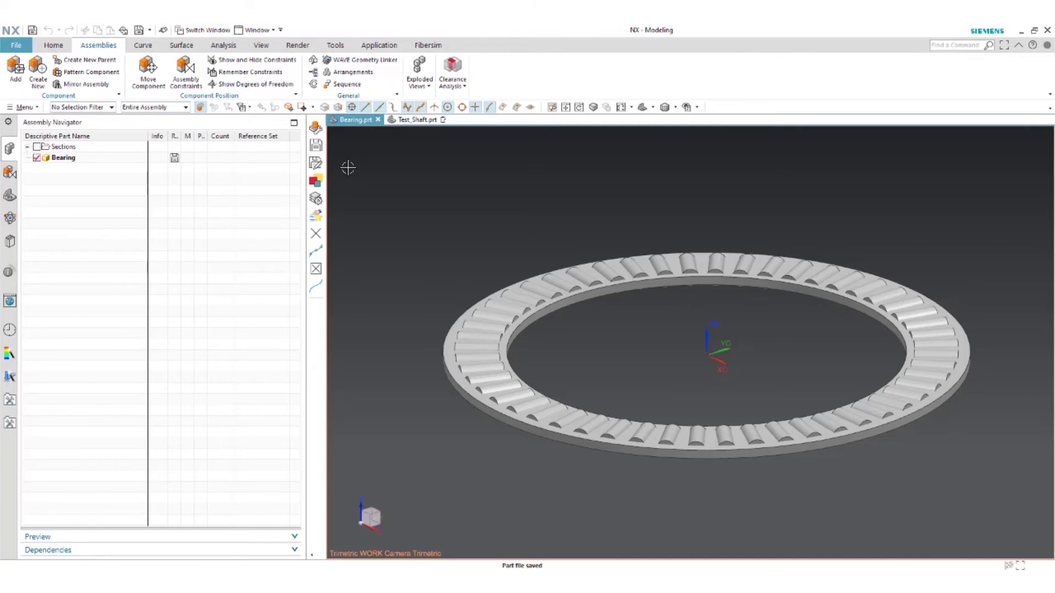
Delete the Bearing component and its constraints from Test_Shaft.
{"action": "left_click", "coordinate": [415, 122]}
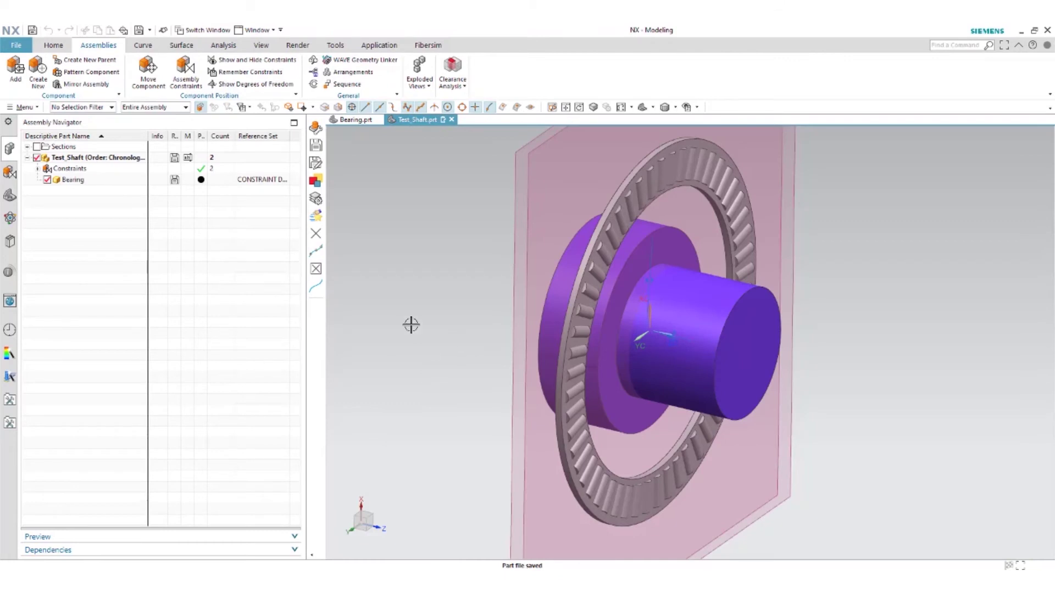
{"action": "left_click", "coordinate": [100, 183]}
{"action": "right_click", "coordinate": [100, 183]}
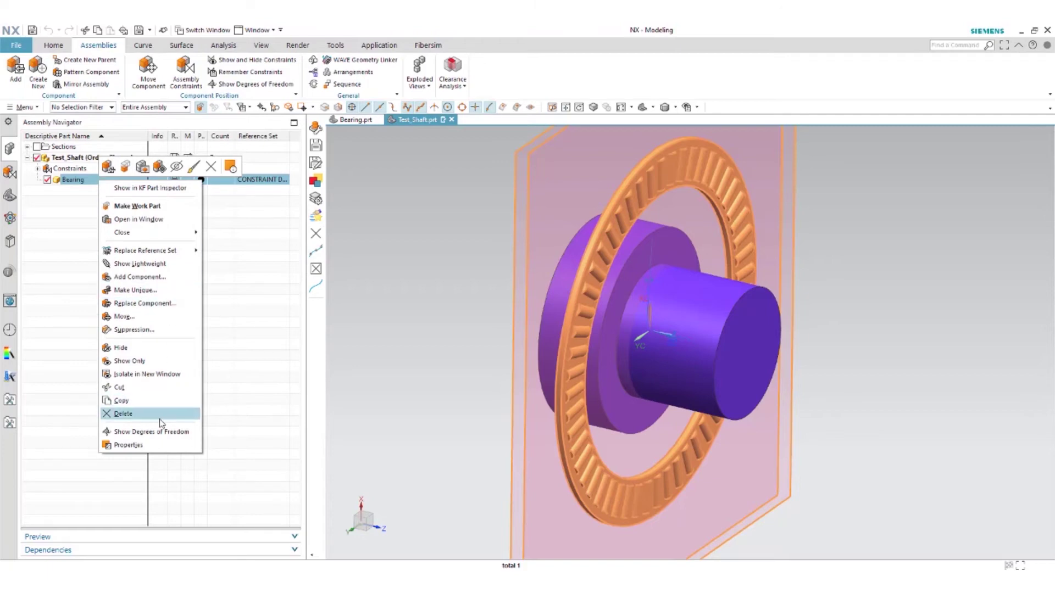
{"action": "left_click", "coordinate": [132, 414]}
{"action": "left_click", "coordinate": [417, 329]}
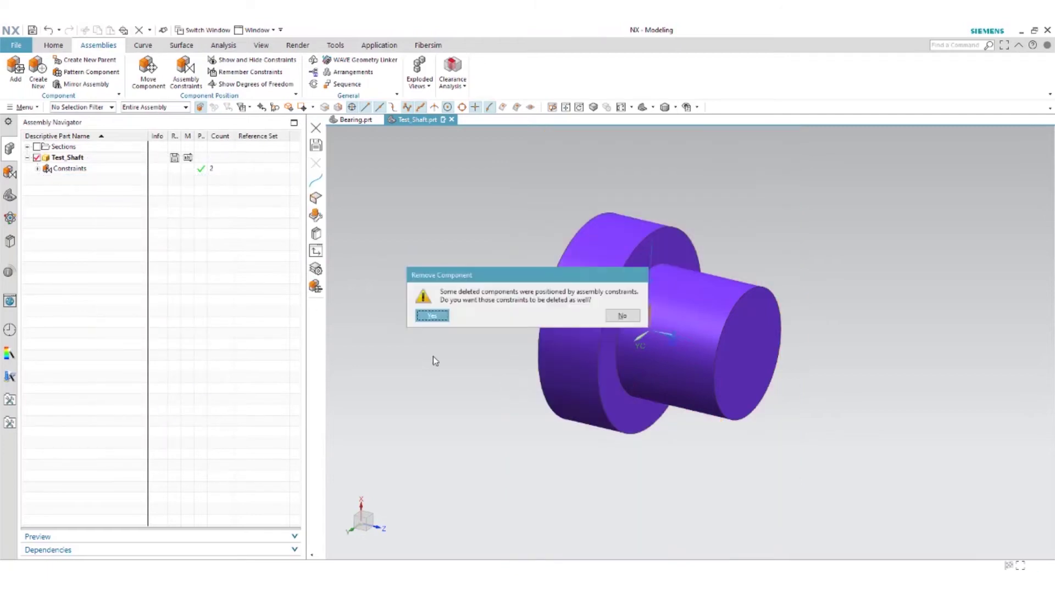
{"action": "left_click", "coordinate": [431, 317]}
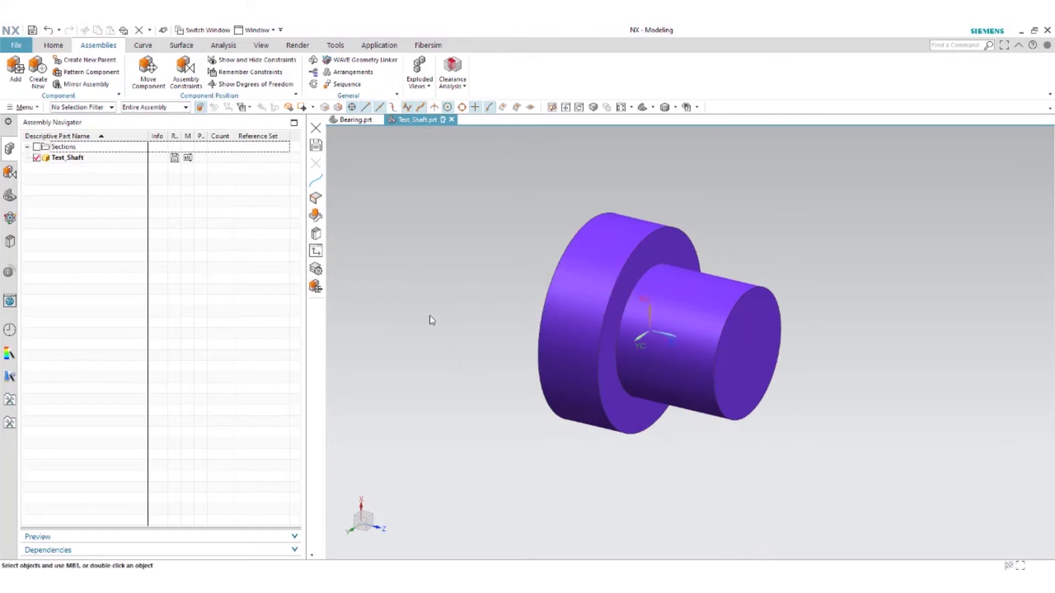
{"action": "left_click", "coordinate": [10, 242]}
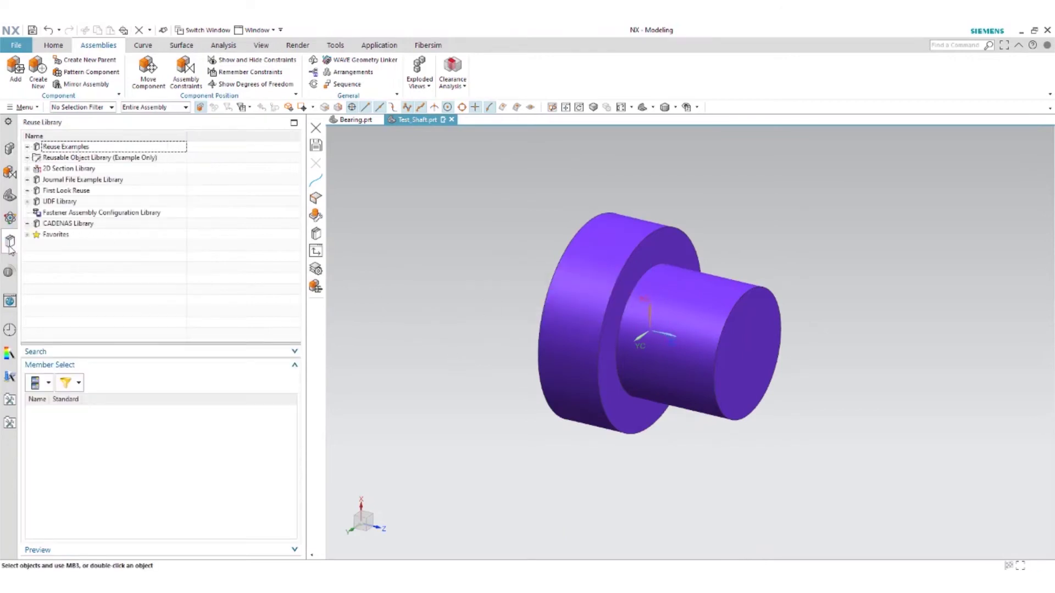
Register the Desktop's NX-Creating Remembered Assembly Constraints folder as a new library in Library Management.
{"action": "right_click", "coordinate": [82, 255]}
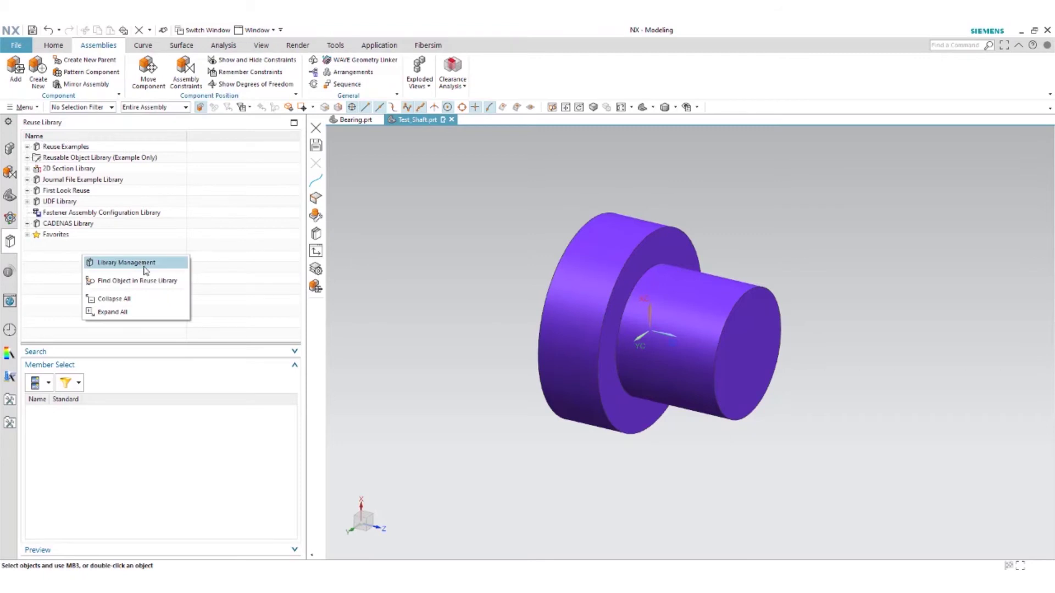
{"action": "left_click", "coordinate": [146, 269]}
{"action": "left_click", "coordinate": [141, 64]}
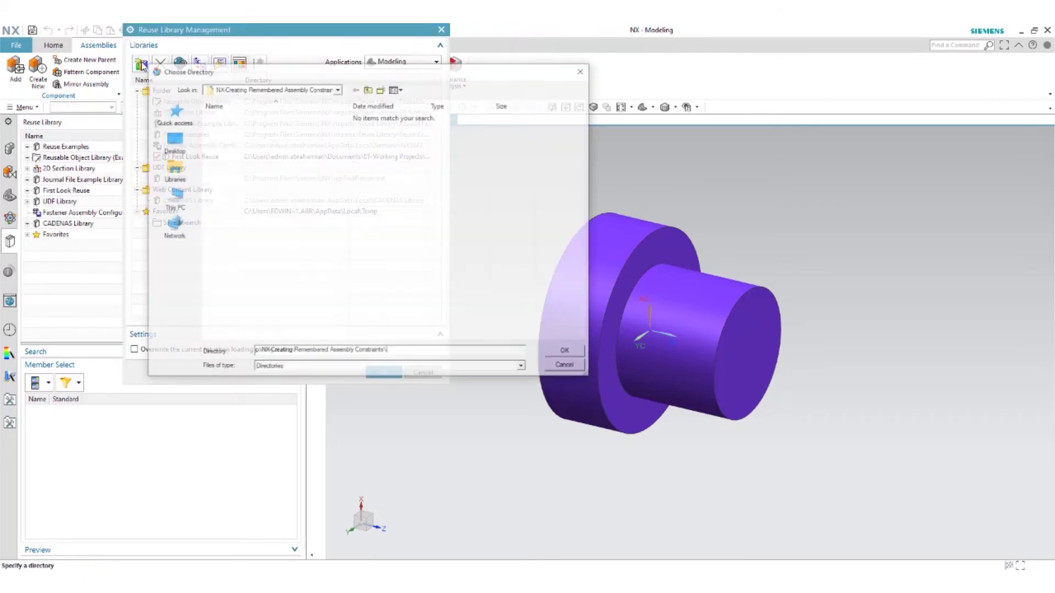
{"action": "left_click", "coordinate": [369, 89]}
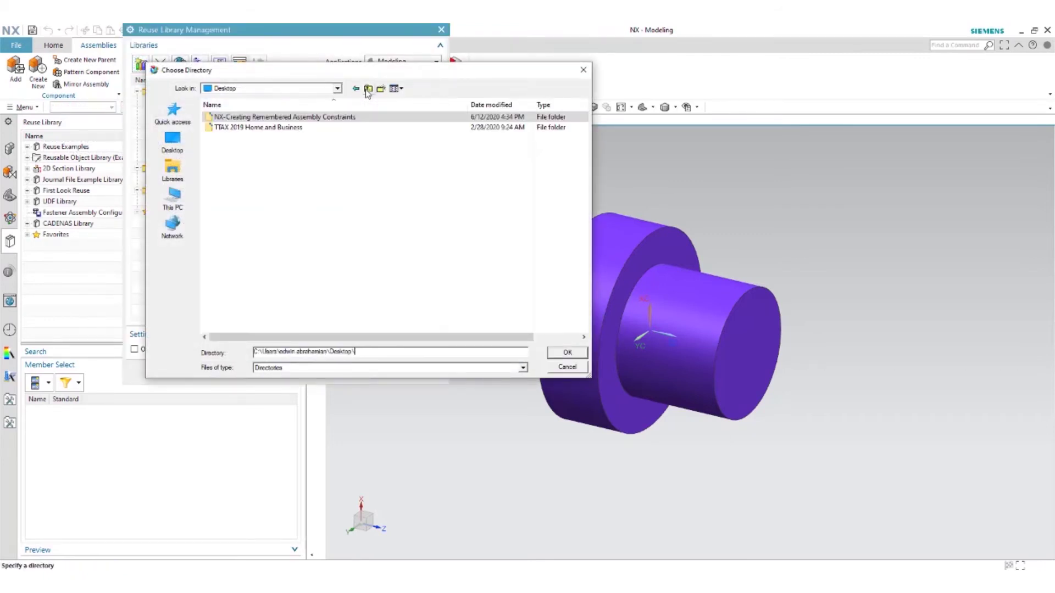
{"action": "double_click", "coordinate": [255, 118]}
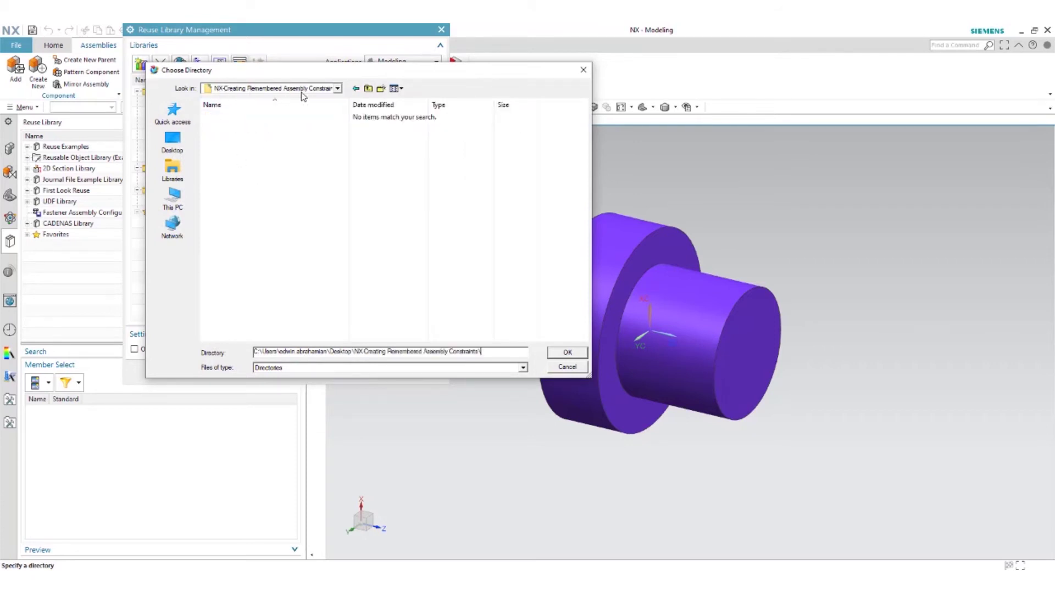
{"action": "left_click", "coordinate": [566, 354]}
{"action": "left_click", "coordinate": [385, 371]}
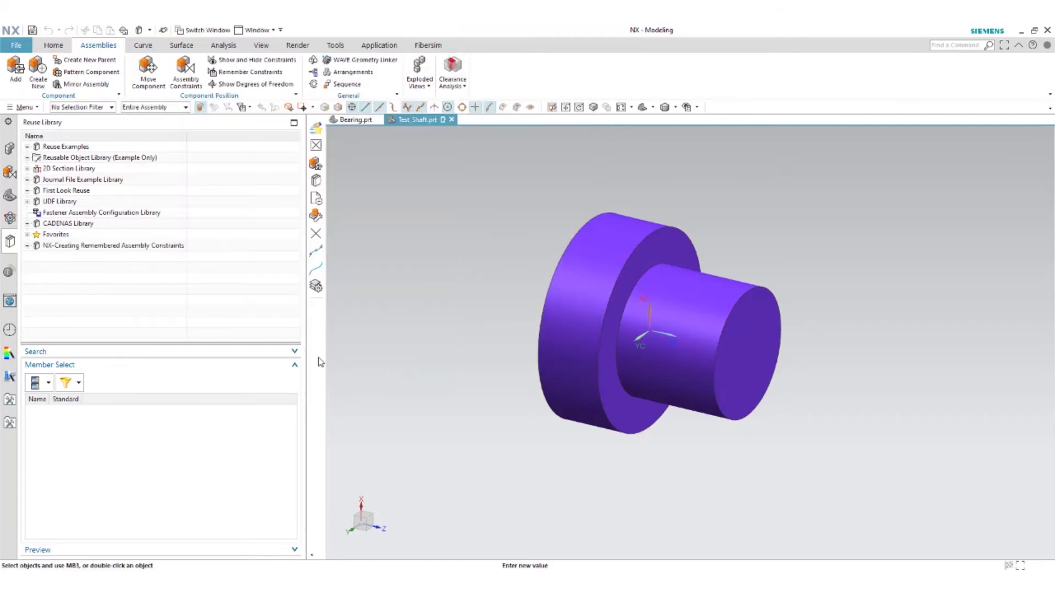
Drag the library's Bearing onto the shaft's cylindrical face and confirm it as PART_1.
{"action": "left_click", "coordinate": [110, 246]}
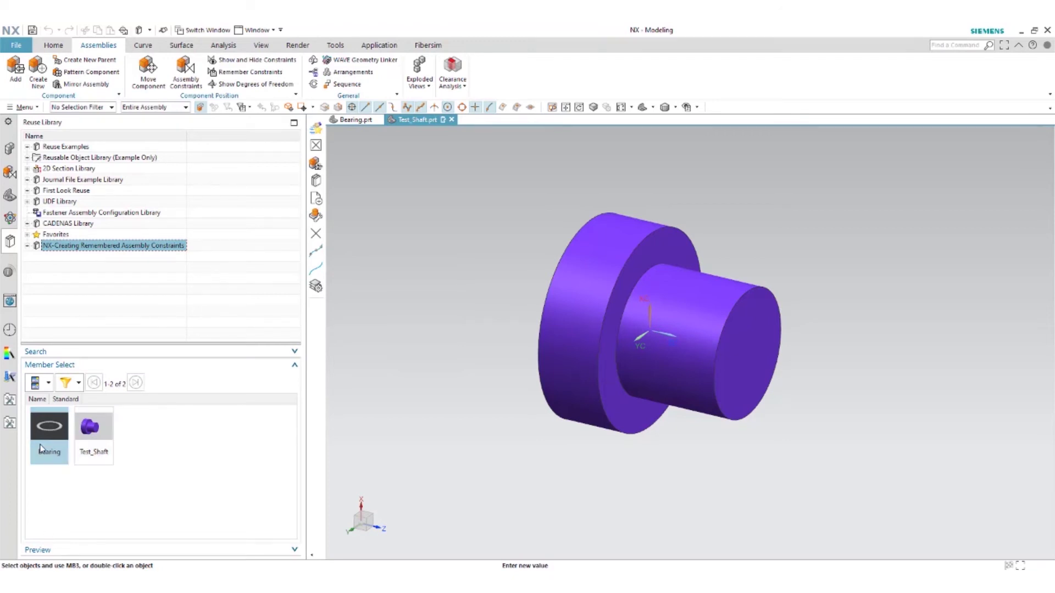
{"action": "left_click_drag", "start_coordinate": [37, 426], "coordinate": [674, 346]}
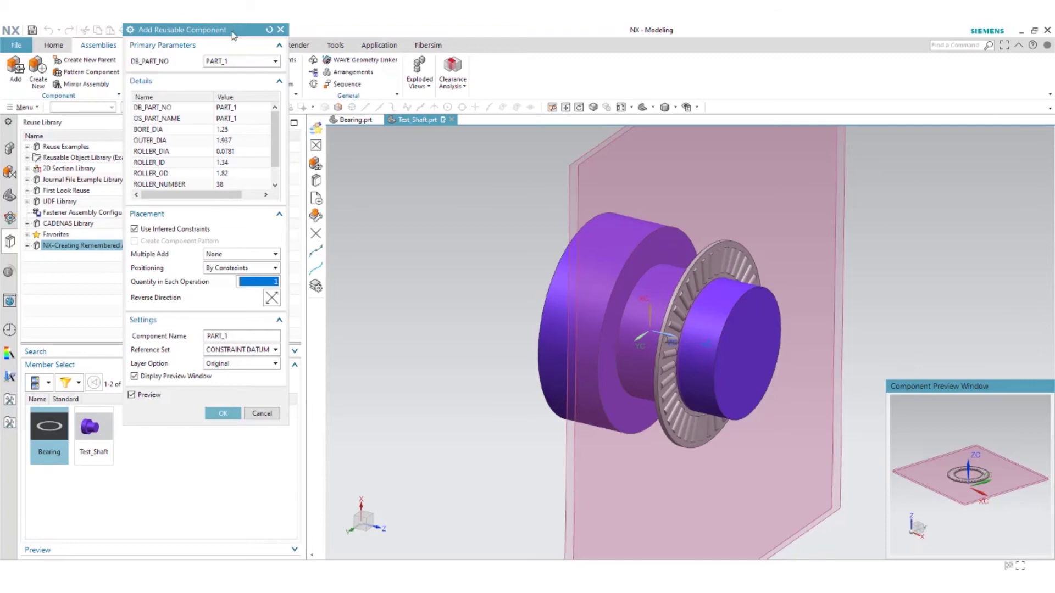
{"action": "left_click_drag", "start_coordinate": [232, 30], "coordinate": [354, 82]}
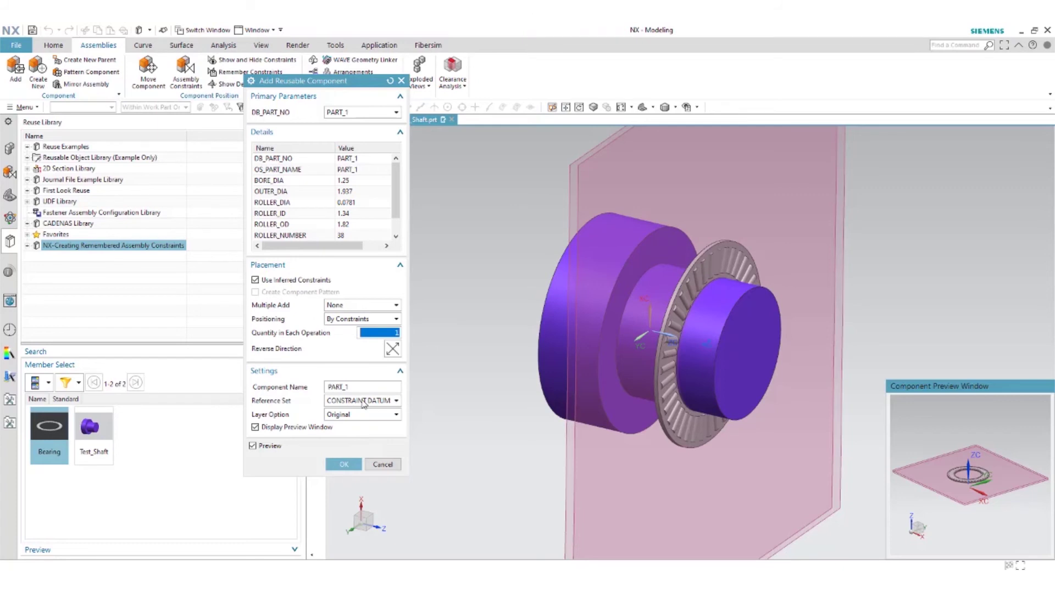
{"action": "left_click", "coordinate": [350, 466]}
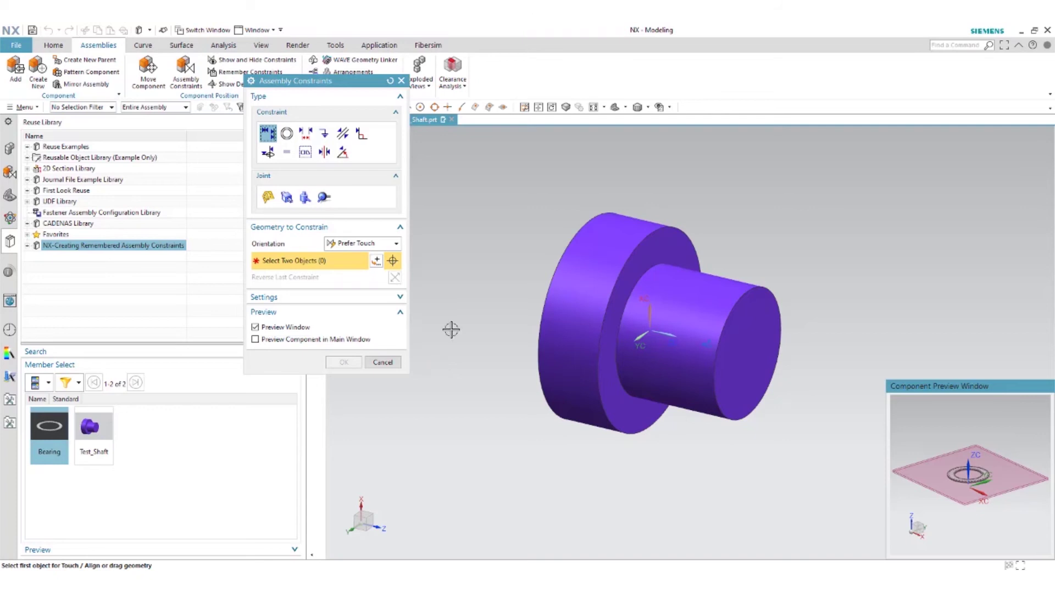
Touch the bearing face to the shaft shoulder and check PART_1 in the Assembly Navigator.
{"action": "left_click", "coordinate": [663, 238]}
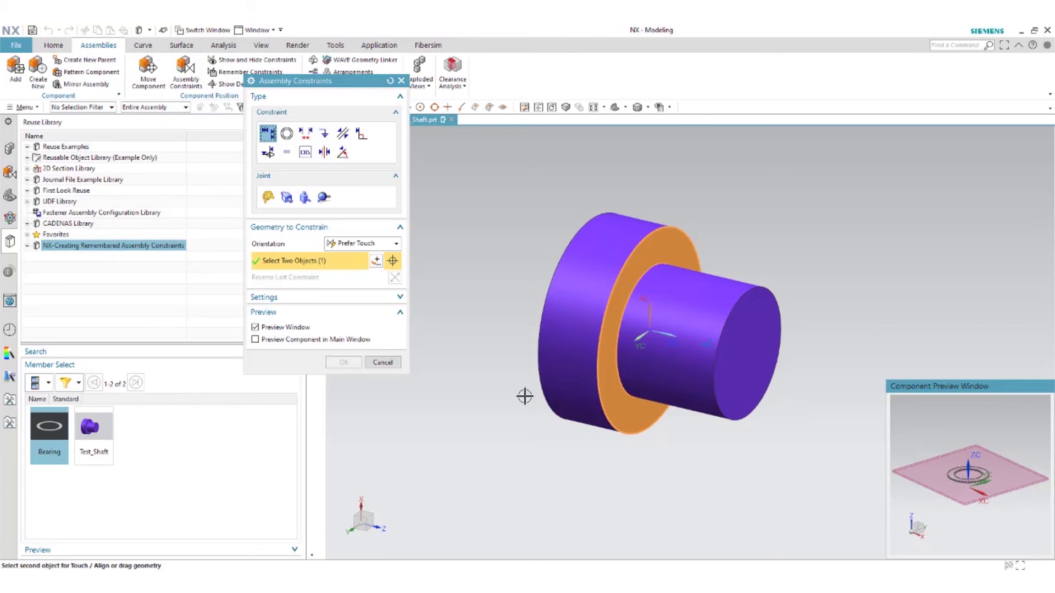
{"action": "left_click", "coordinate": [300, 340]}
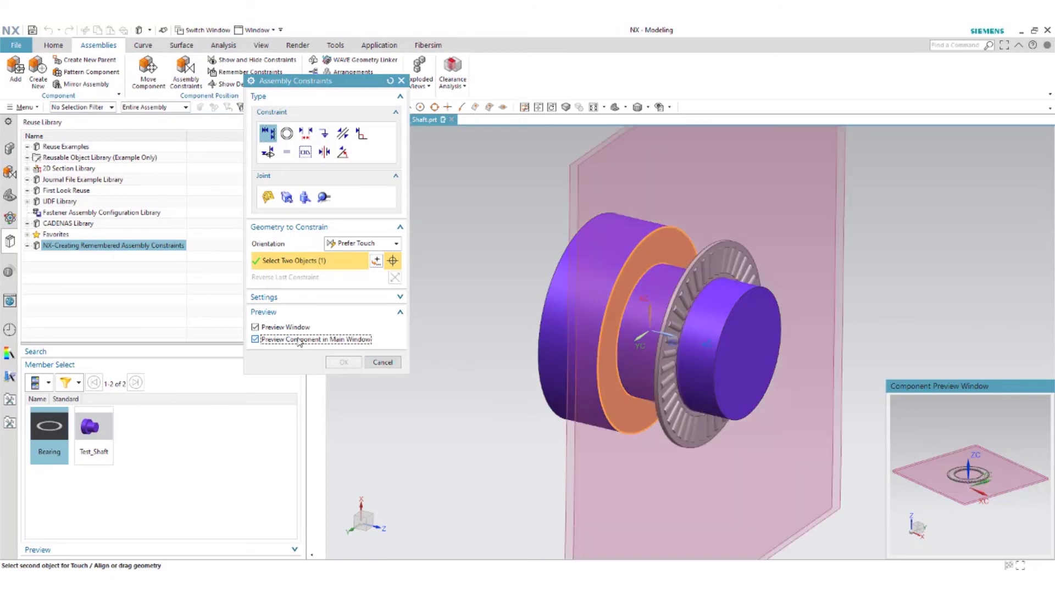
{"action": "left_click", "coordinate": [566, 189]}
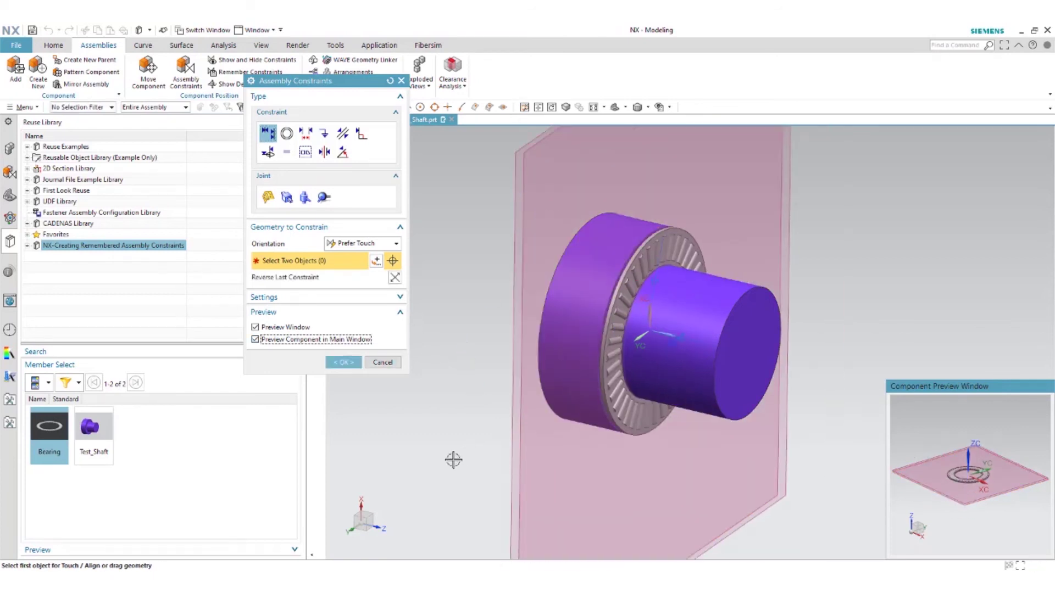
{"action": "left_click", "coordinate": [344, 362]}
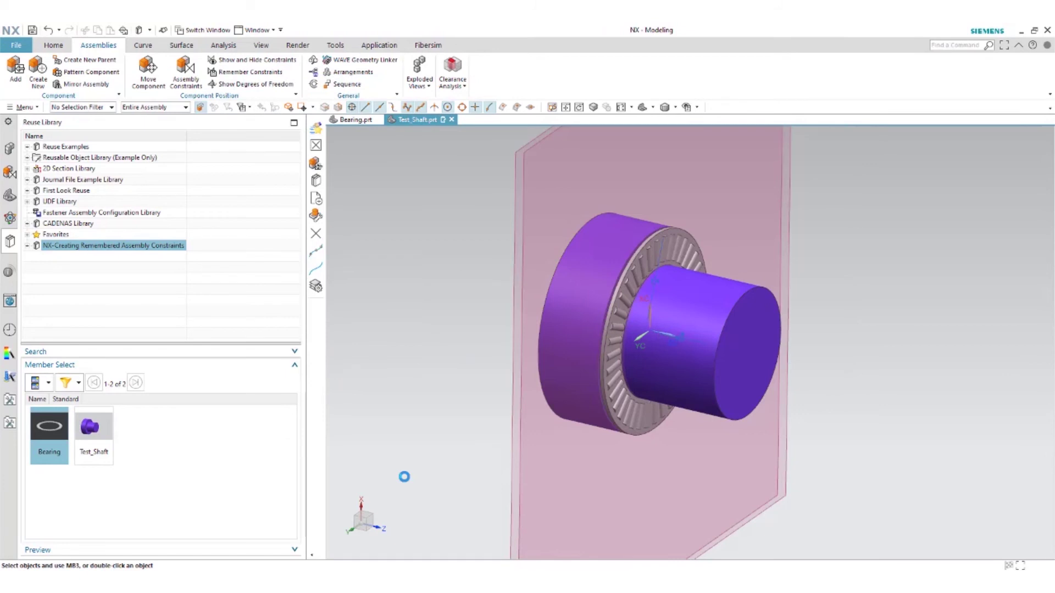
{"action": "left_click", "coordinate": [9, 151]}
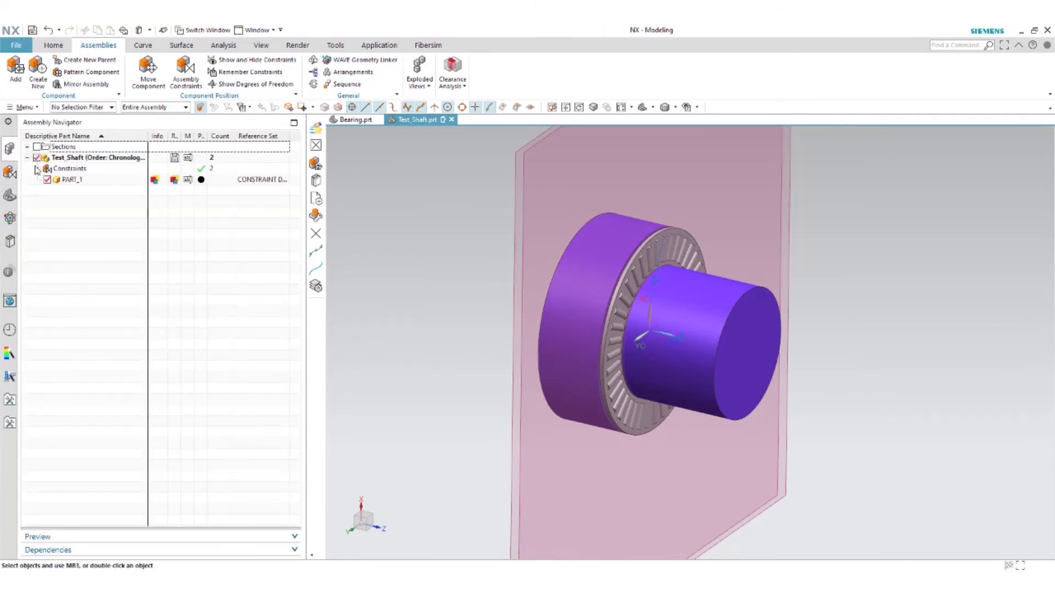
{"action": "left_click", "coordinate": [119, 181]}
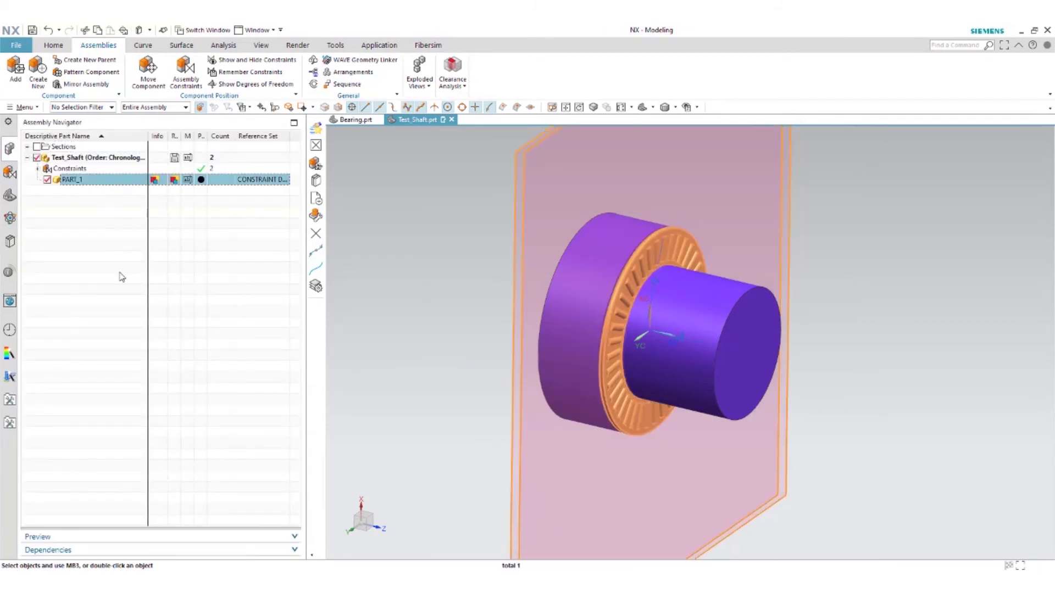